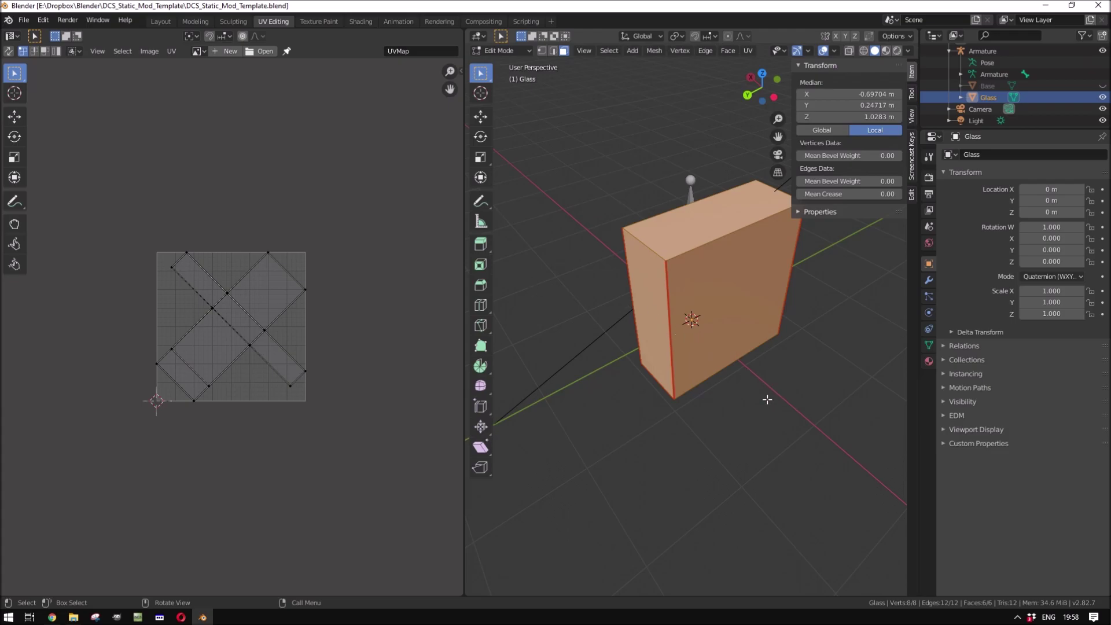
- Unhide the Base cube and select it in Object Mode
middle_drag(695, 405, 878, 414)
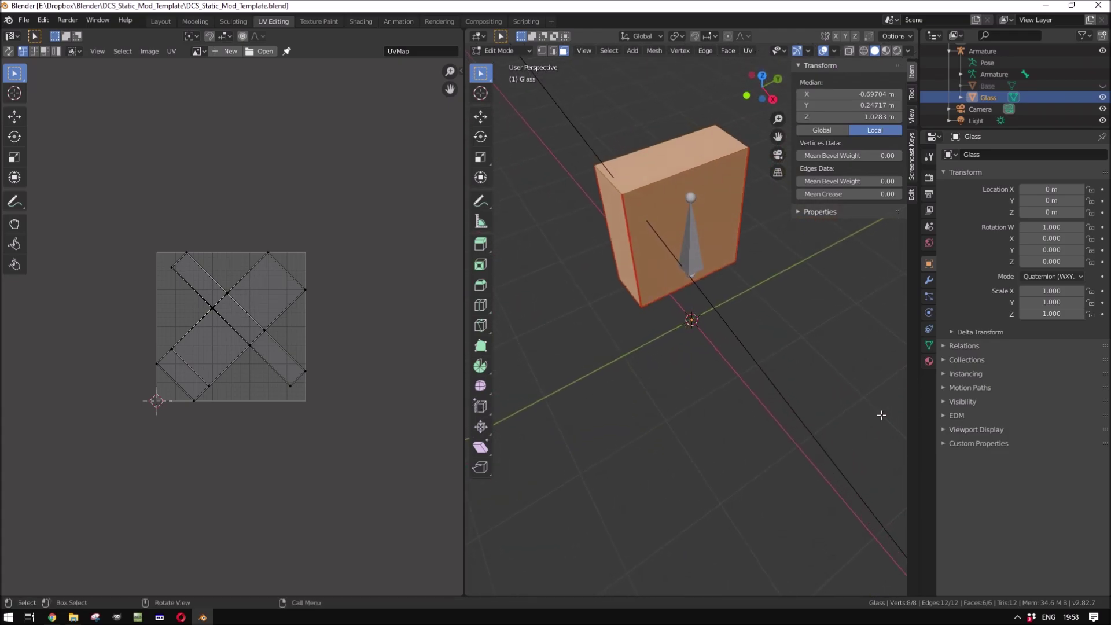
click(987, 86)
click(1102, 86)
middle_drag(822, 376, 738, 246)
click(732, 254)
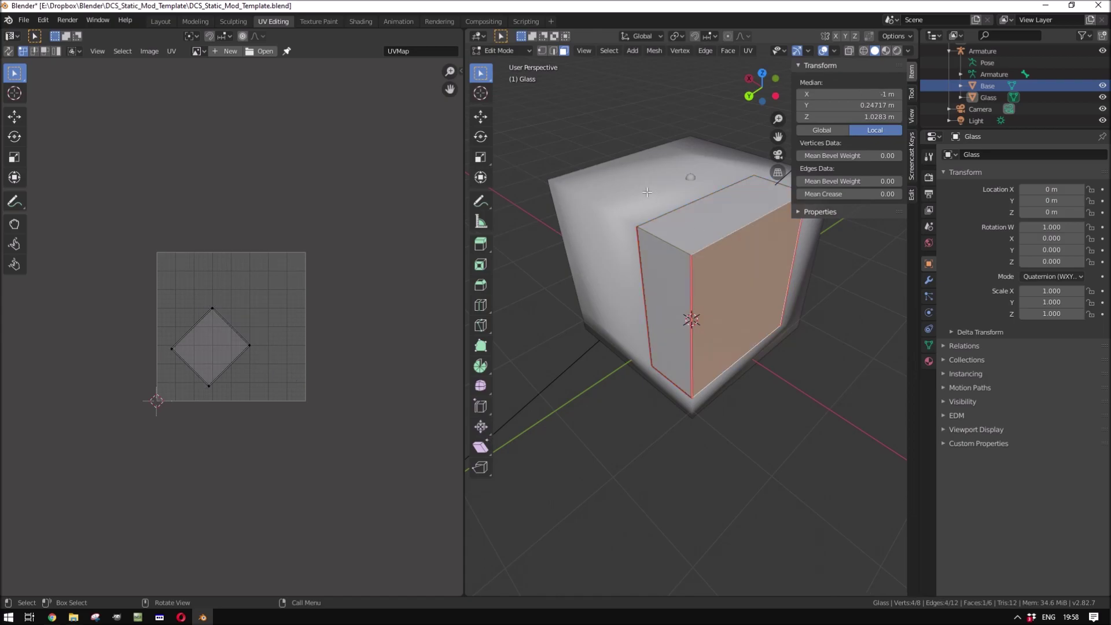
click(647, 192)
key(Tab)
click(648, 189)
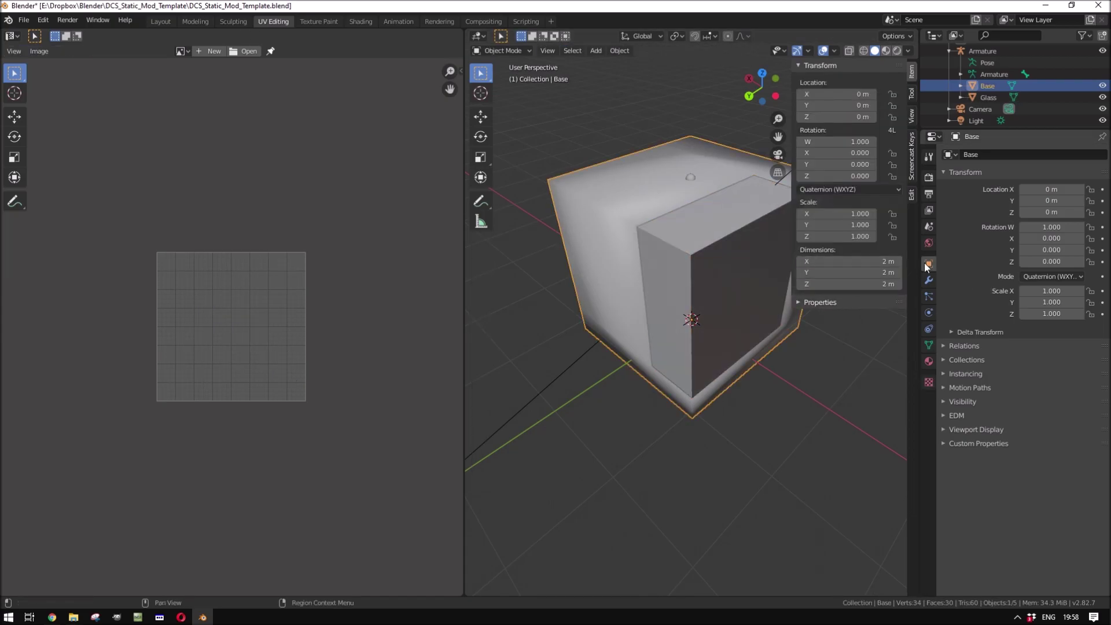
- Compare the Base cube's EDM settings (RenderNode, Black, testTexture) with the Glass box's
click(943, 415)
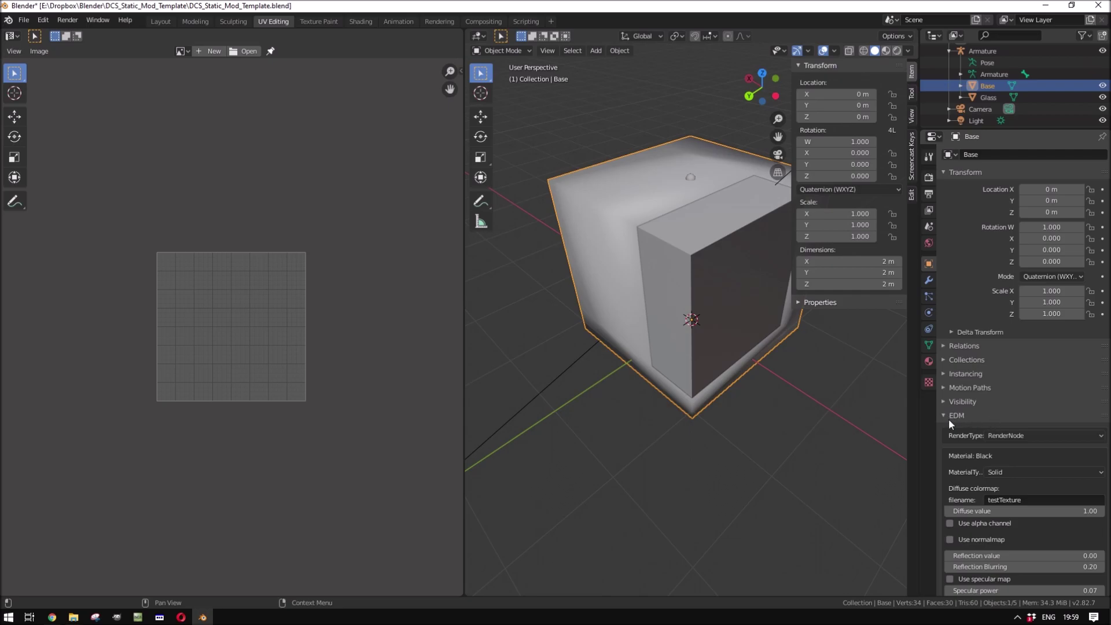
middle_drag(658, 378, 773, 482)
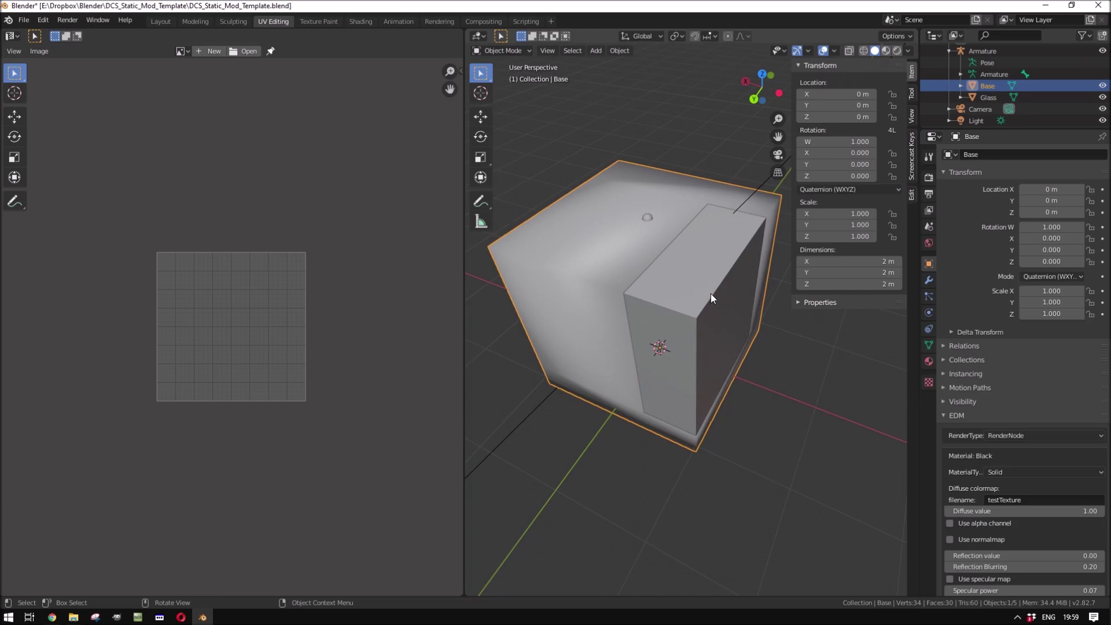
click(710, 294)
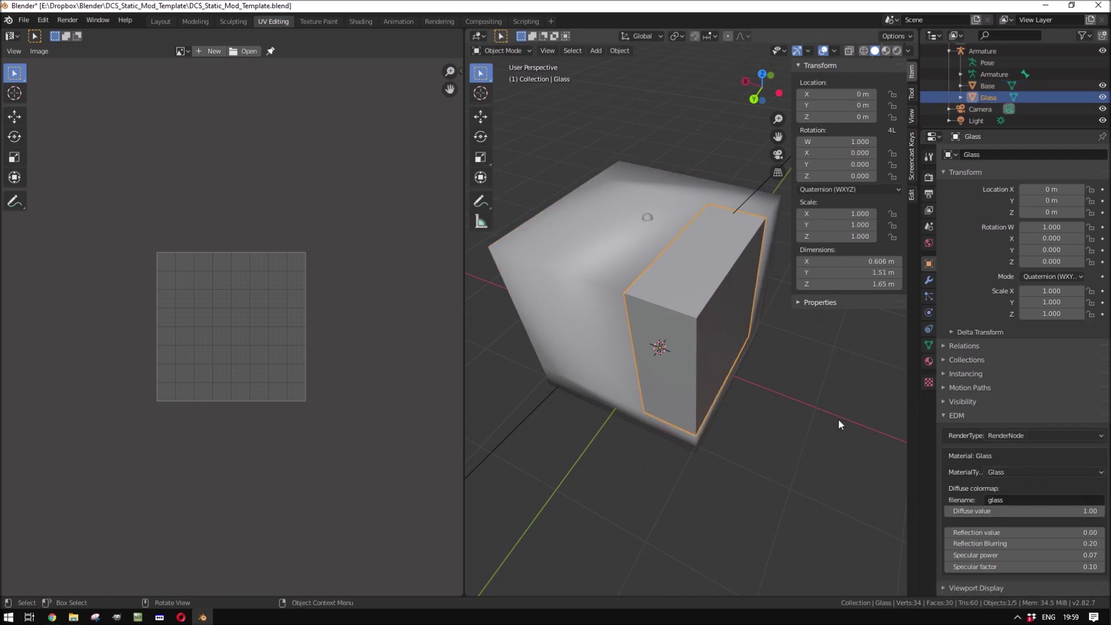
click(582, 289)
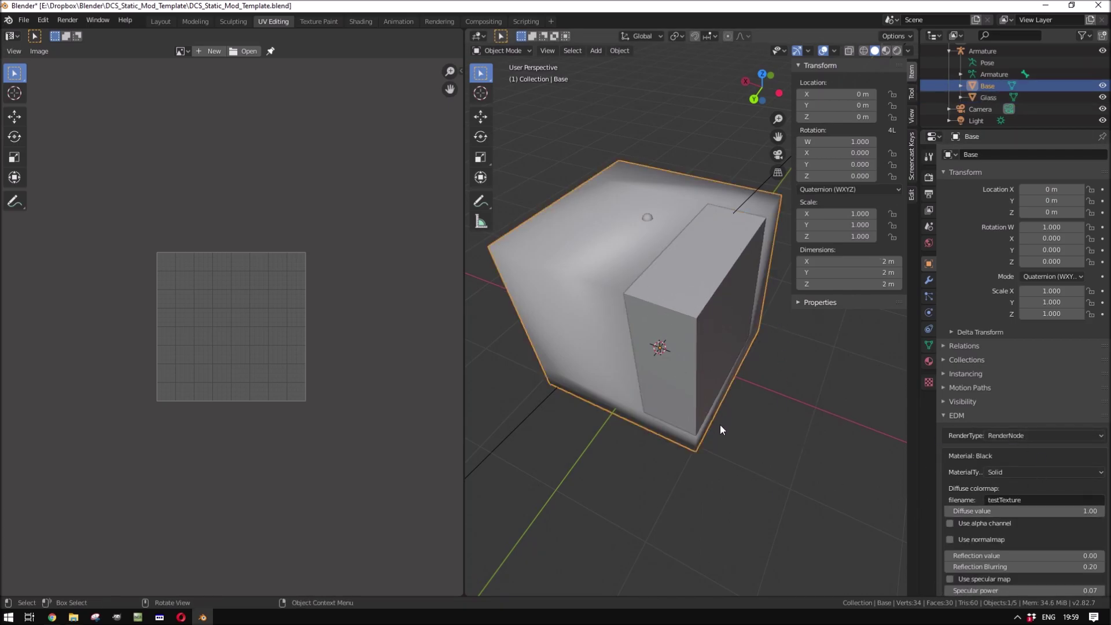
middle_drag(720, 425, 774, 422)
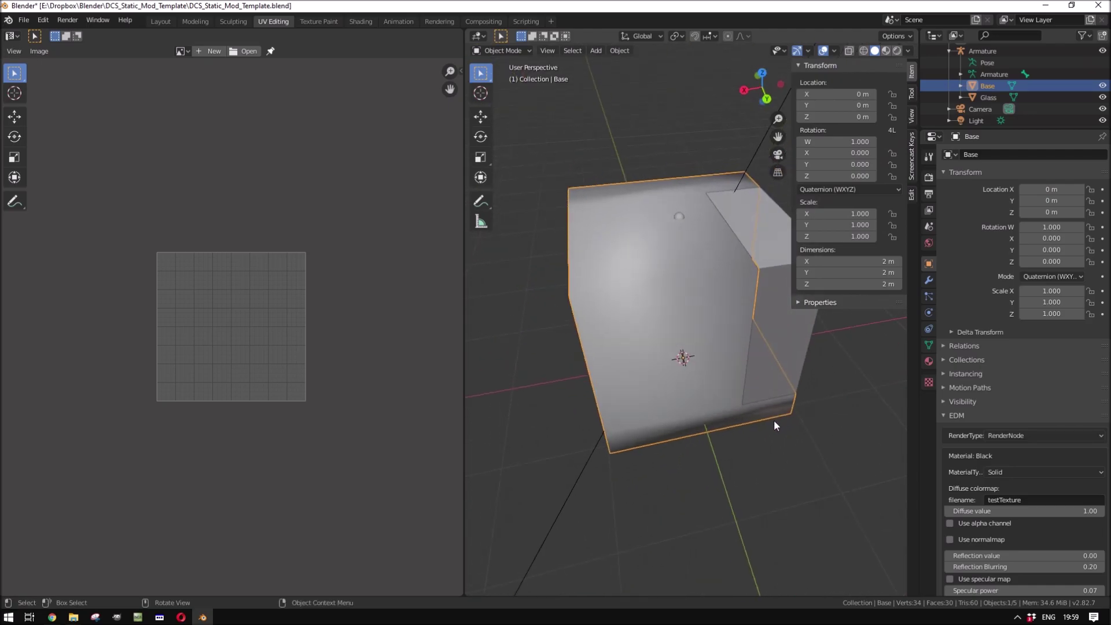
key(Delete)
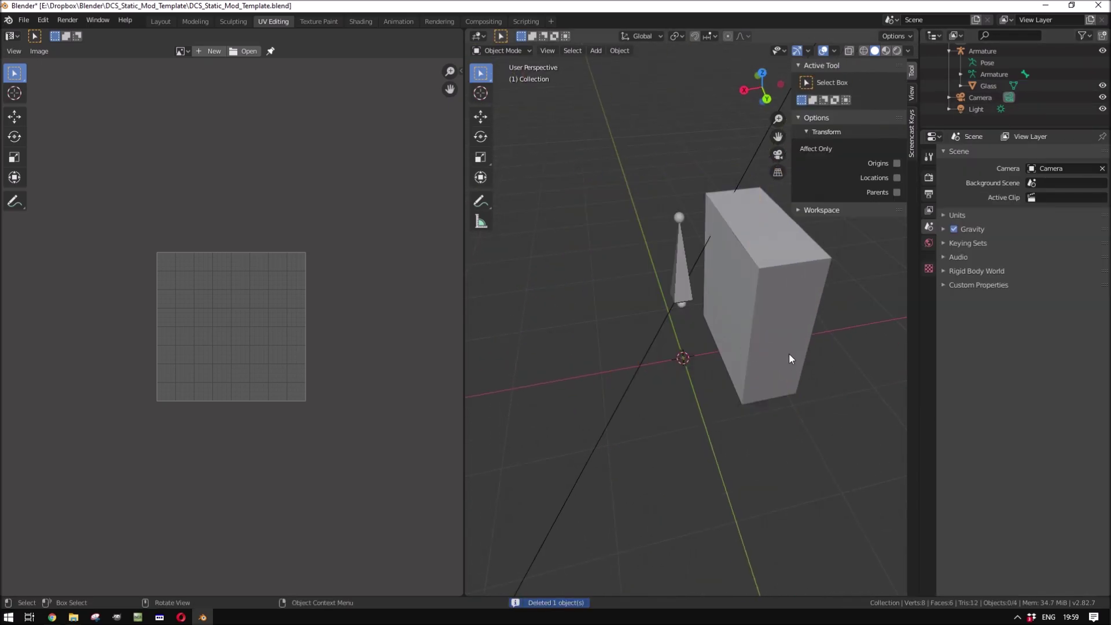
click(780, 331)
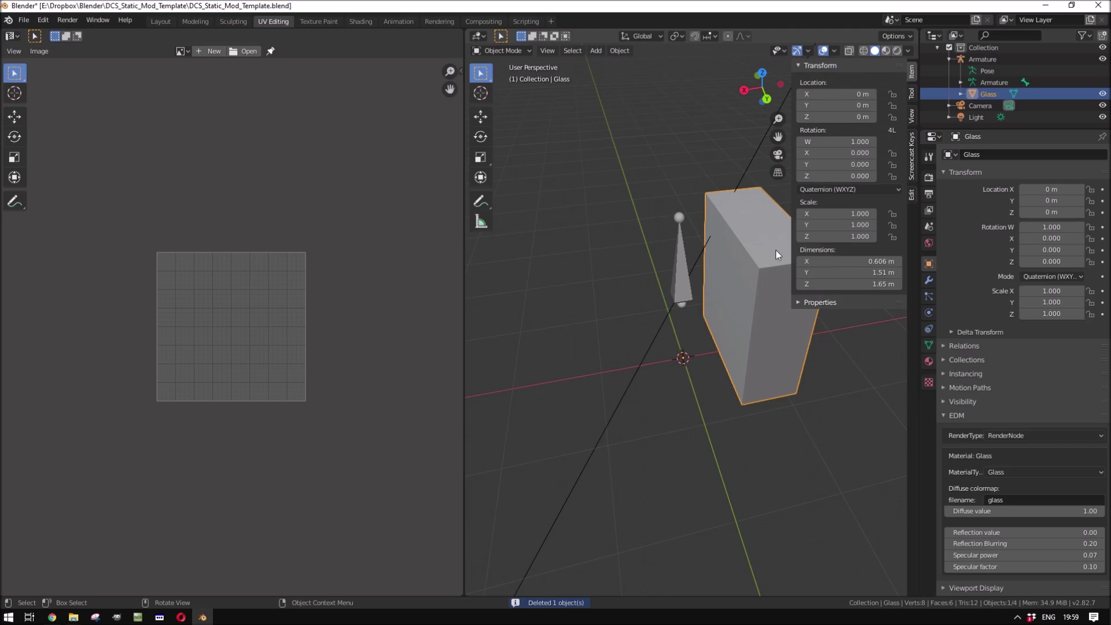
middle_drag(752, 342, 789, 218)
middle_drag(759, 380, 773, 218)
click(726, 242)
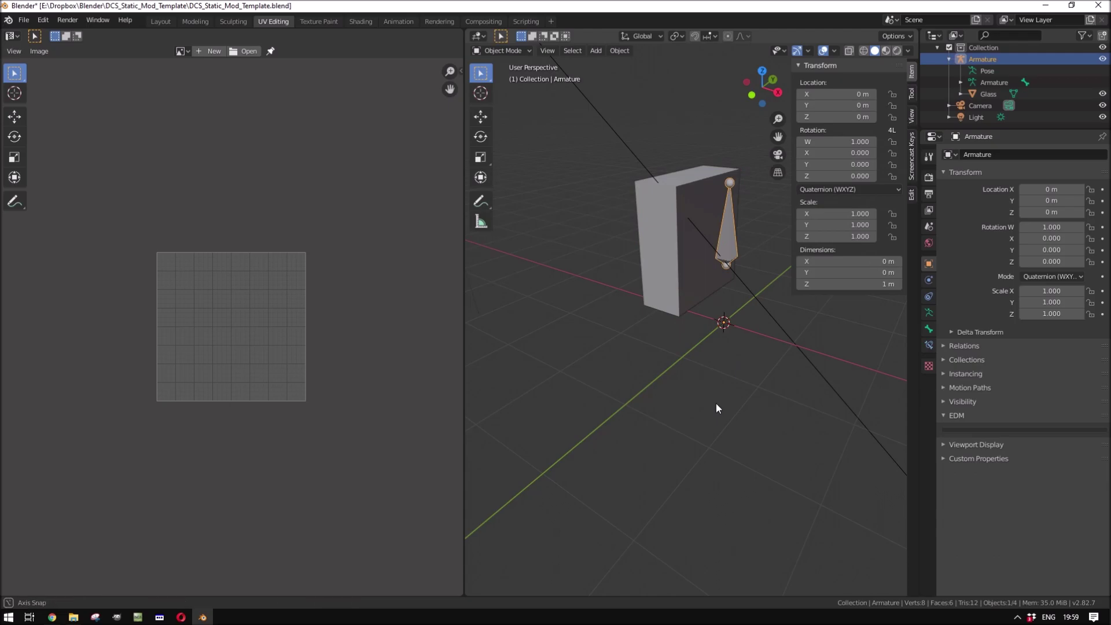
middle_drag(716, 402, 675, 299)
click(671, 242)
click(730, 234)
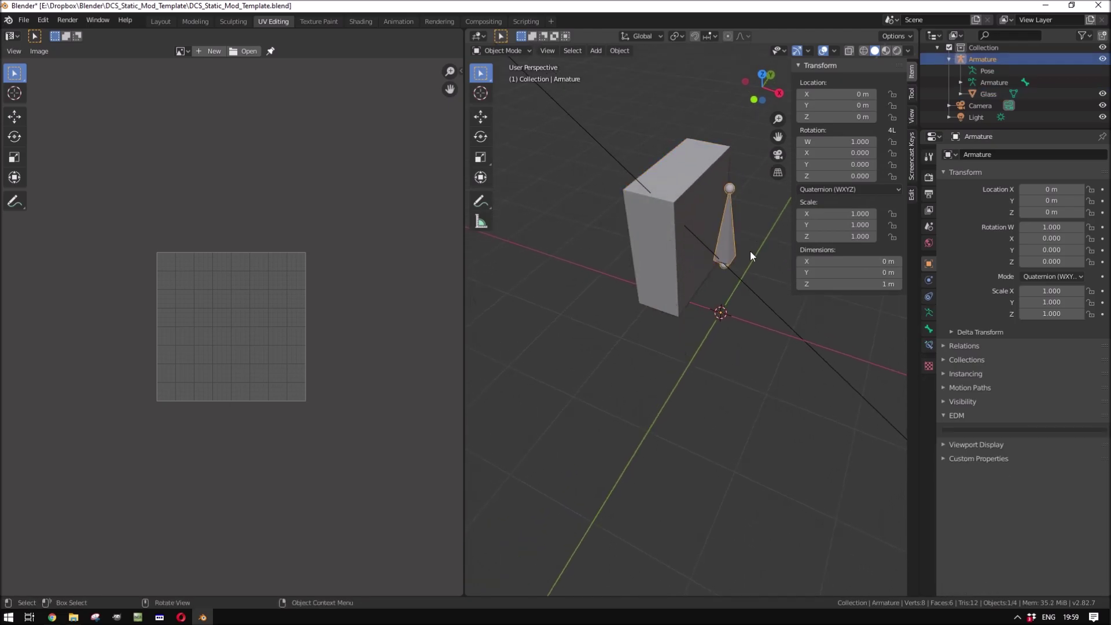
middle_drag(728, 377, 647, 272)
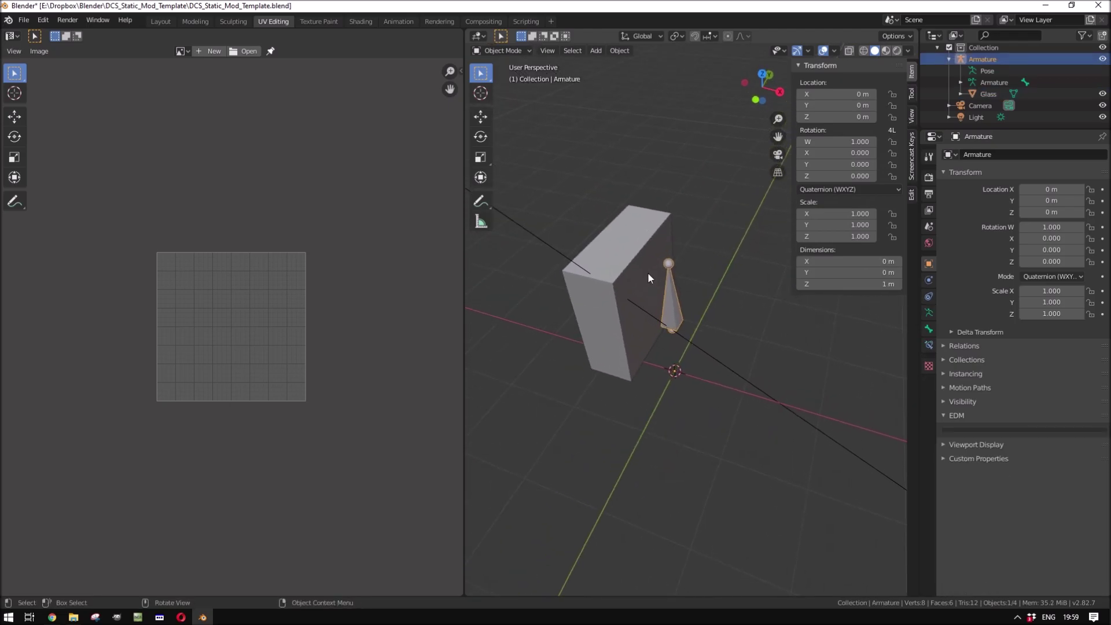
click(647, 272)
middle_drag(681, 378, 596, 425)
scroll(773, 385, down, 3)
middle_drag(769, 384, 741, 388)
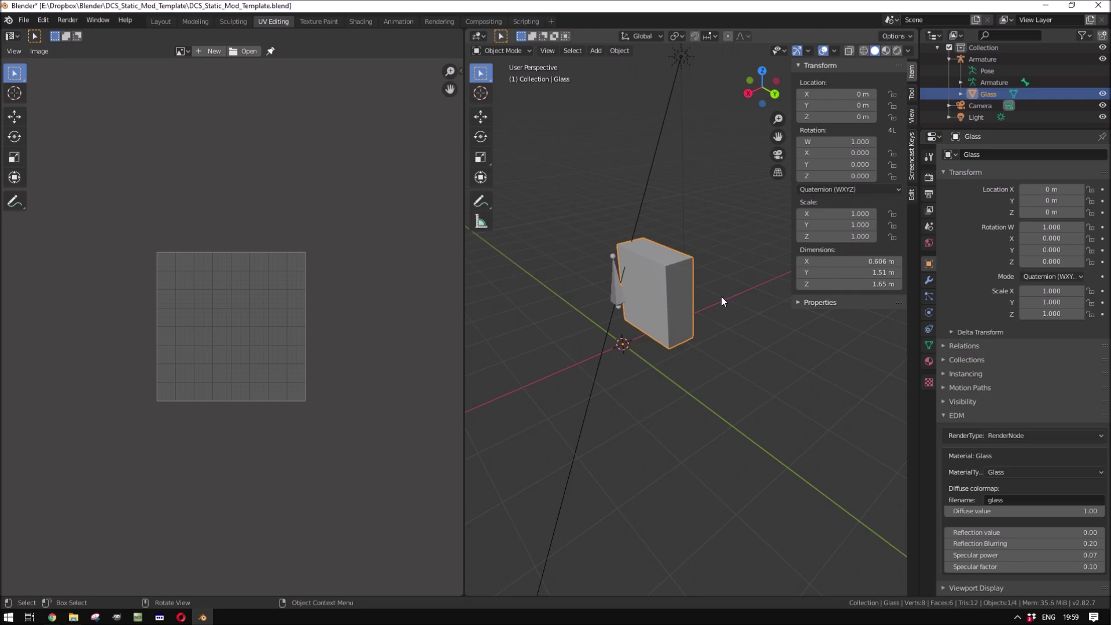
- Select the whole Glass mesh in Edit Mode and stretch it along X
key(Tab)
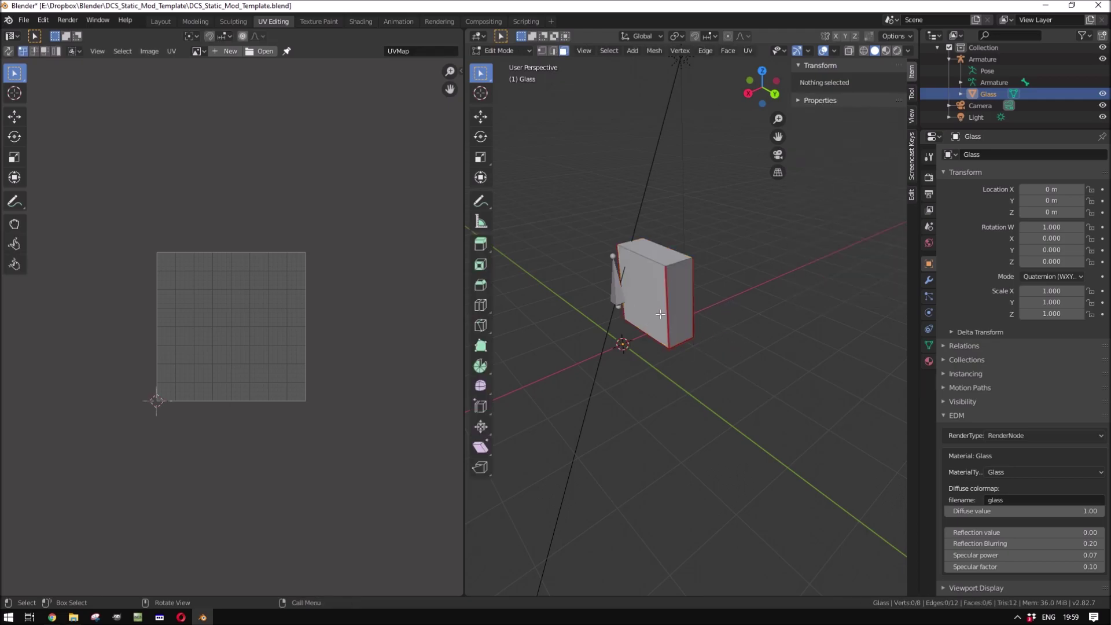
key(a)
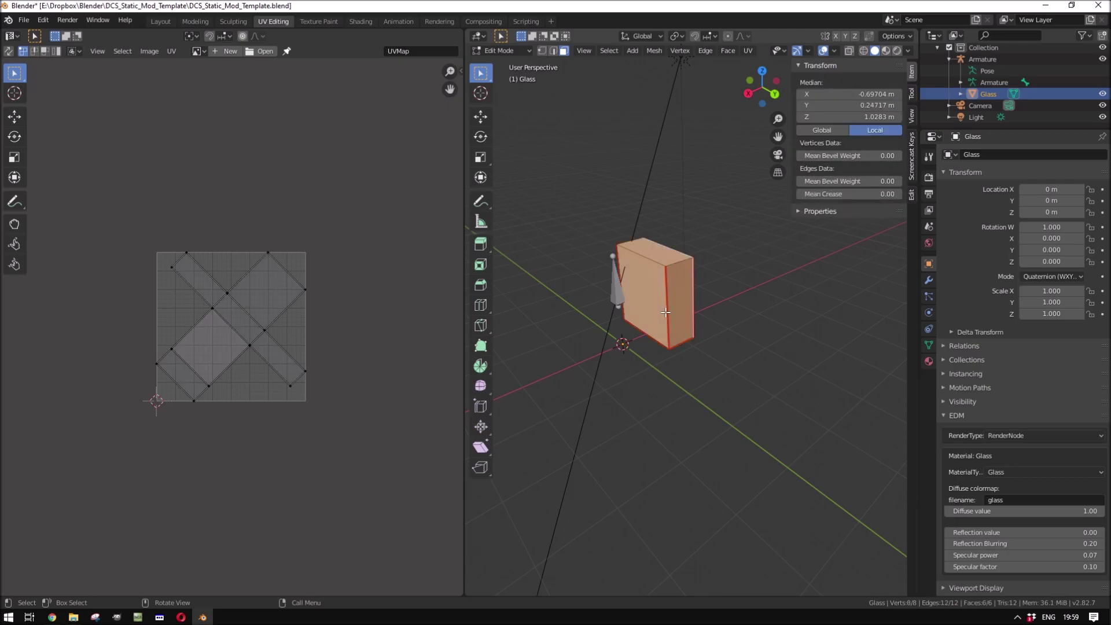
scroll(676, 370, down, 2)
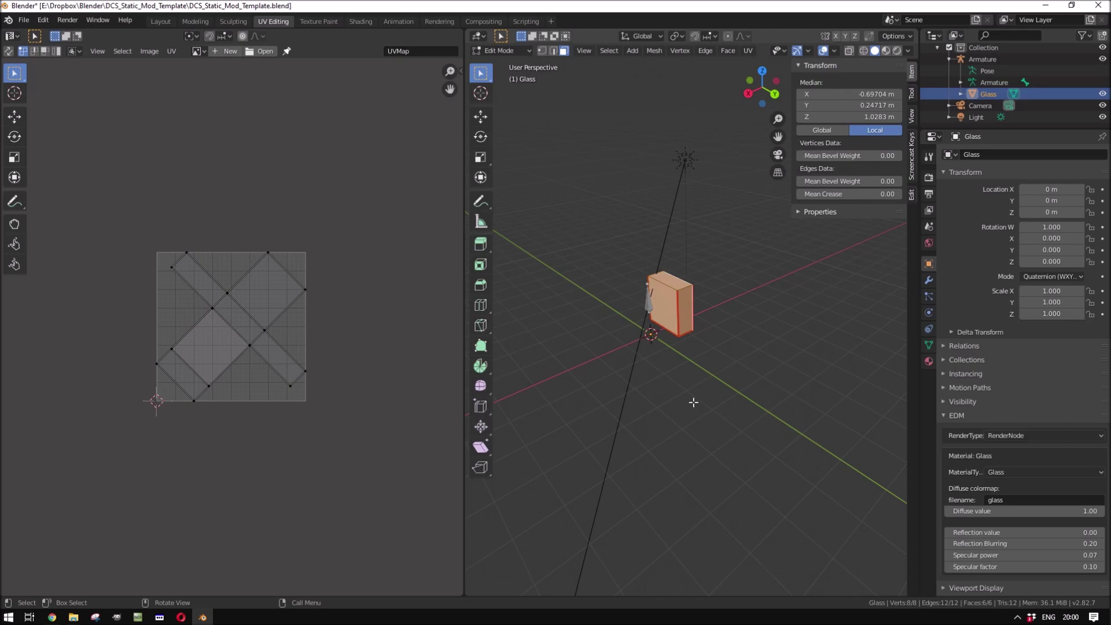
click(205, 24)
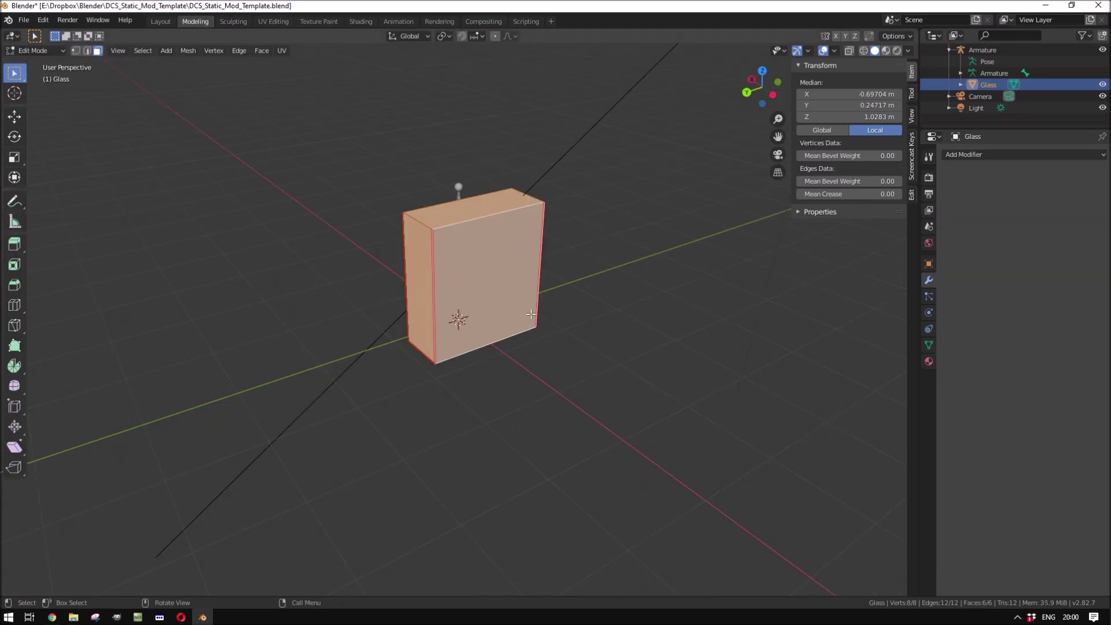
middle_drag(532, 314, 656, 442)
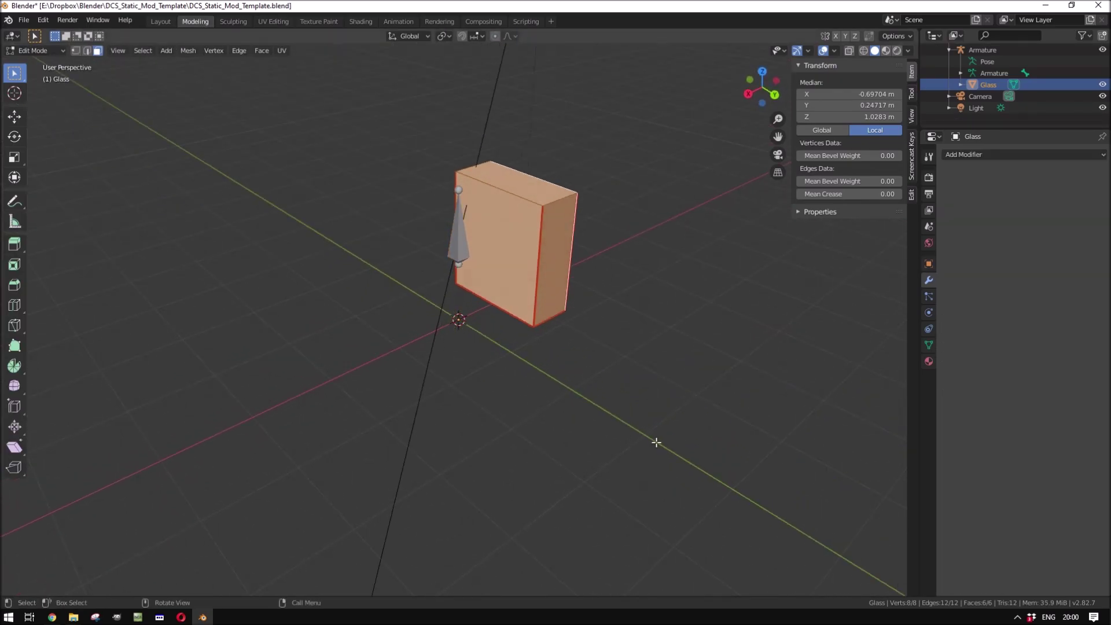
middle_drag(612, 406, 674, 429)
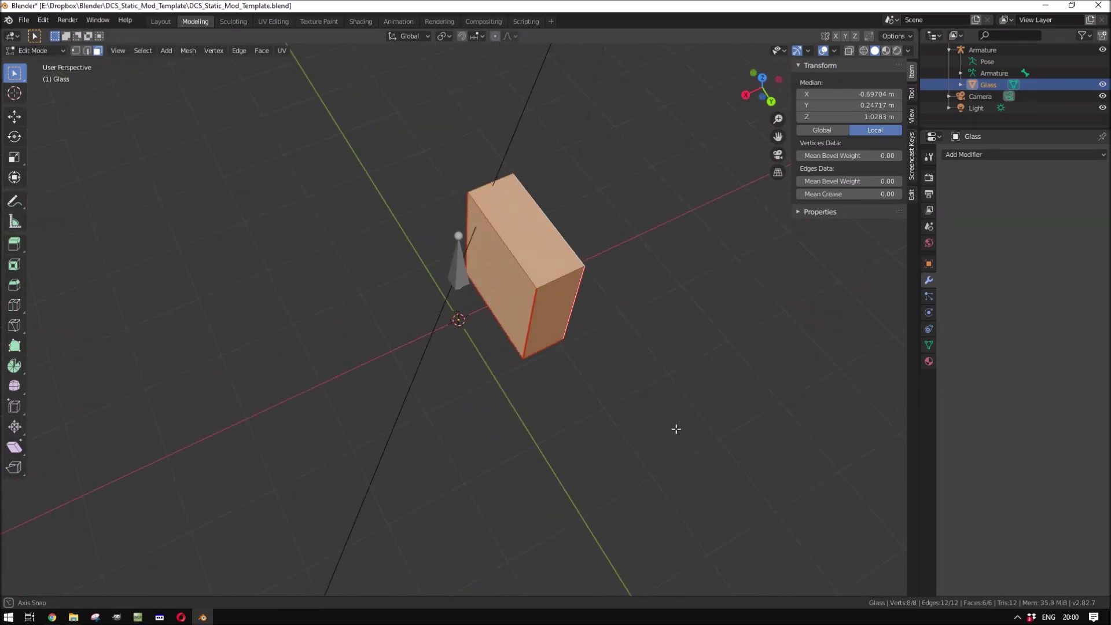
key(s)
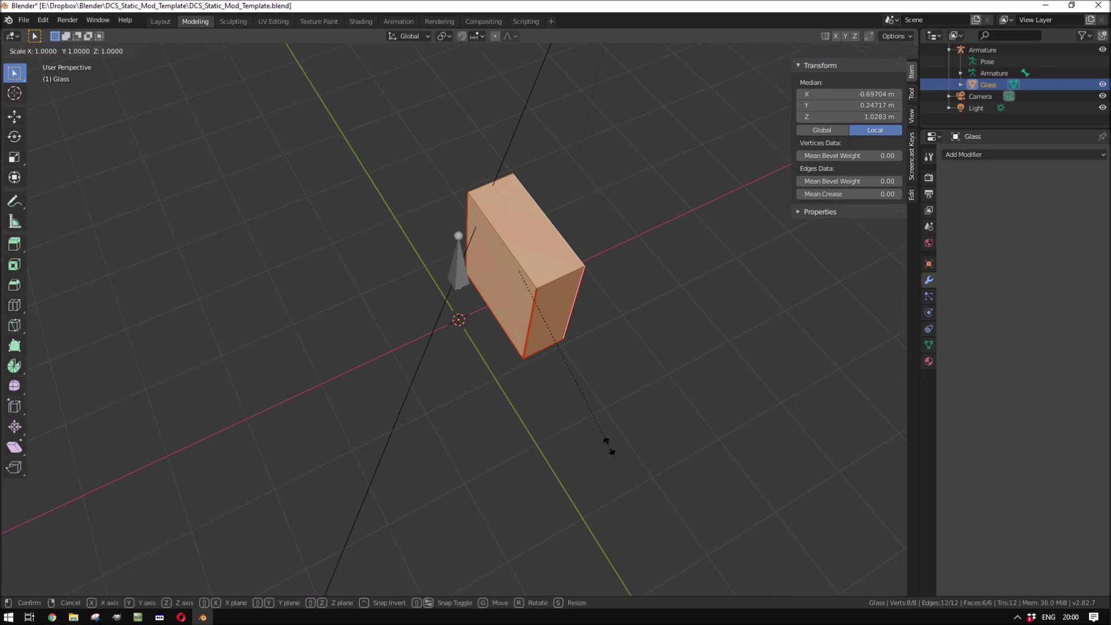
key(x)
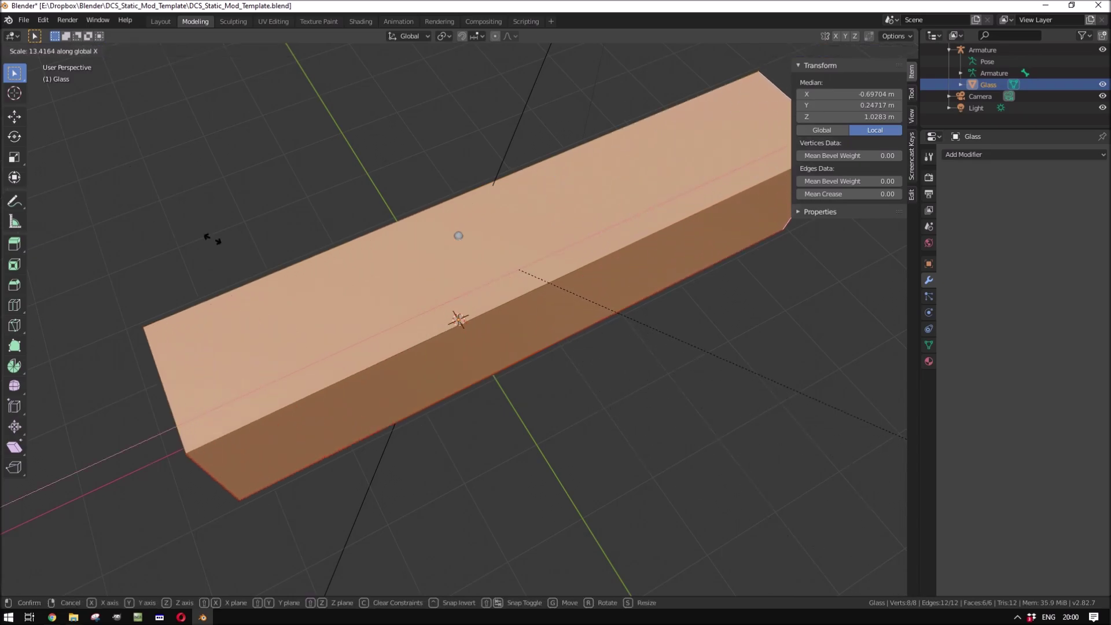
click(212, 239)
- Scale the stretched bar taller along Z into a thin upright panel
scroll(559, 320, down, 5)
middle_drag(559, 319, 524, 424)
key(s)
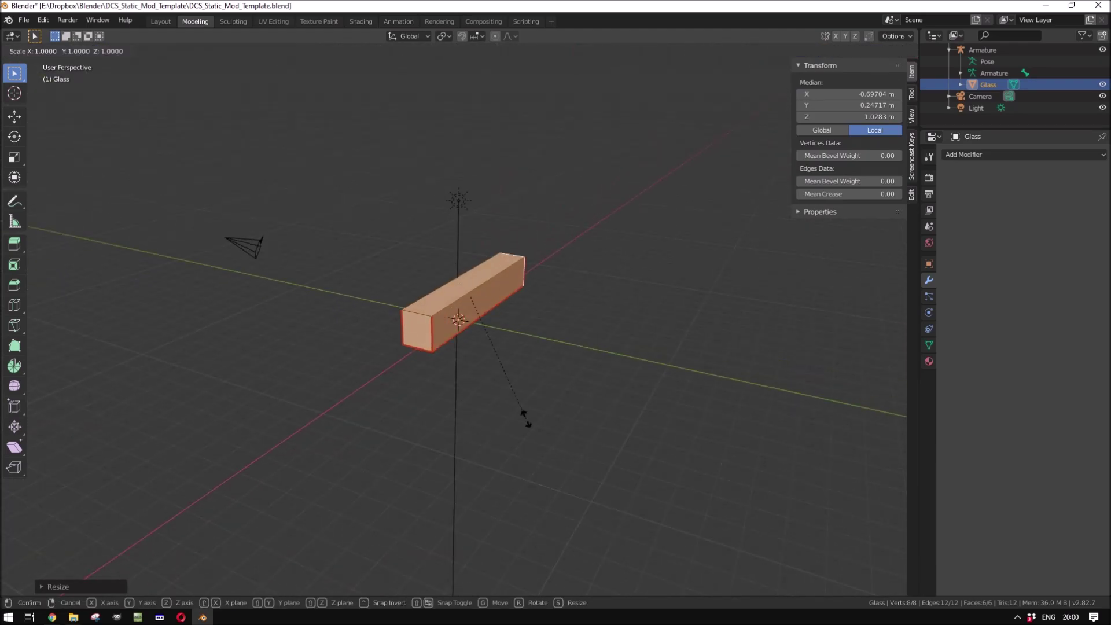
key(z)
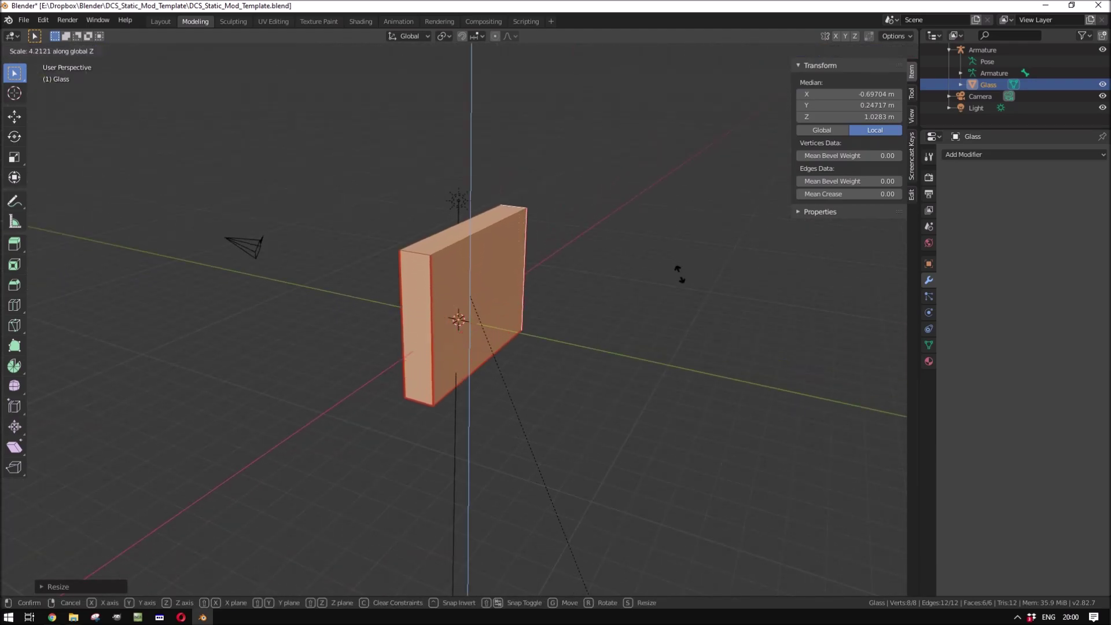
click(677, 273)
- Move the box's bottom front edge about 36 m along Y to form the ramp slope
click(86, 50)
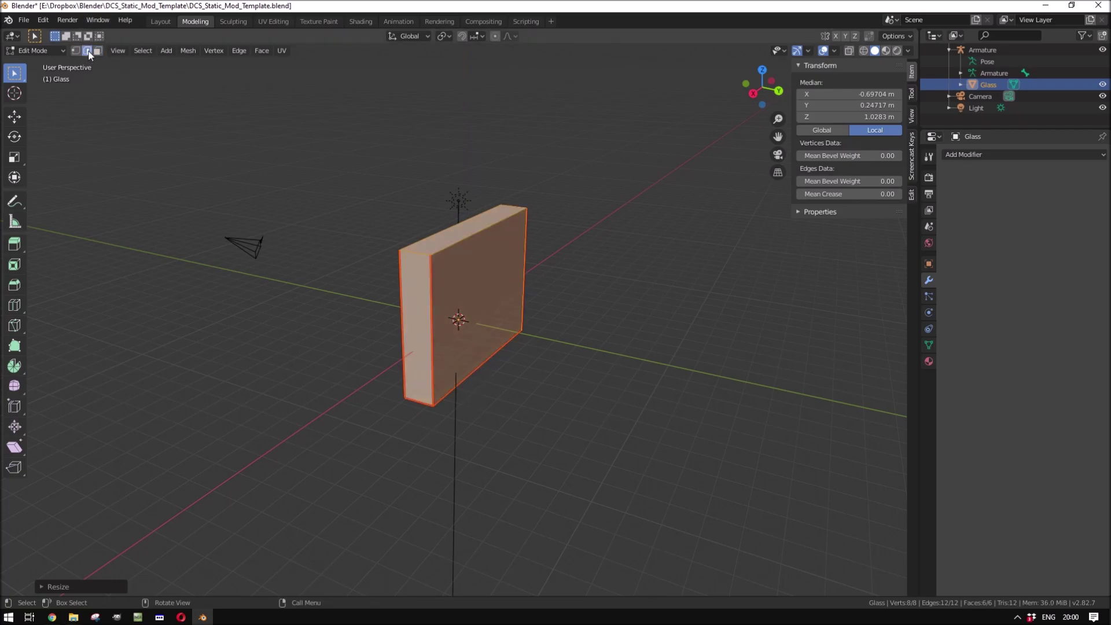
click(476, 370)
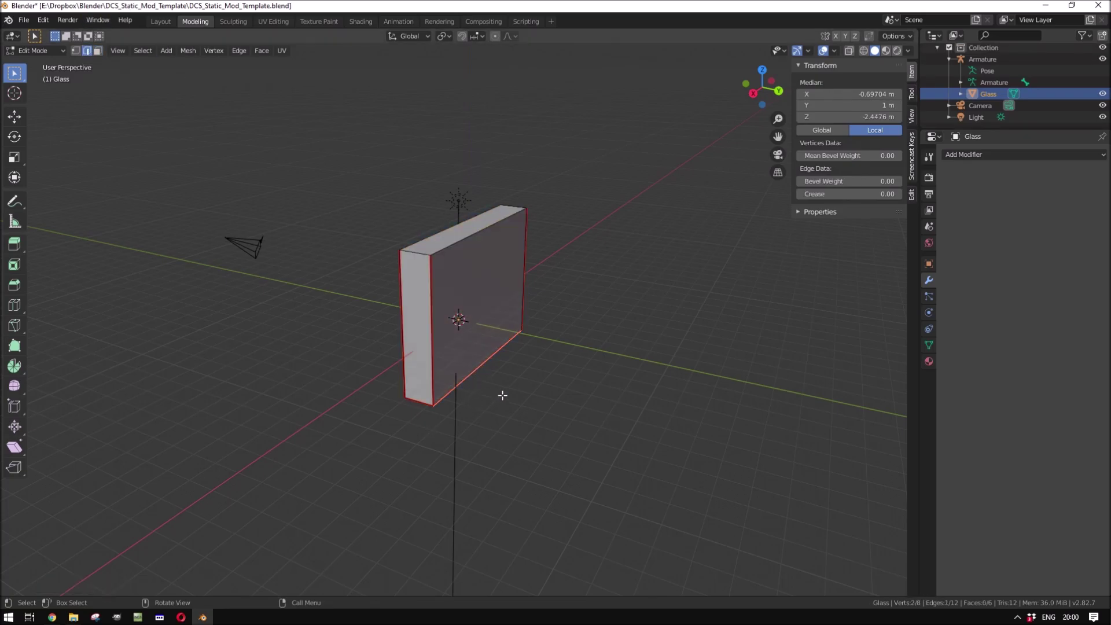
key(g)
key(y)
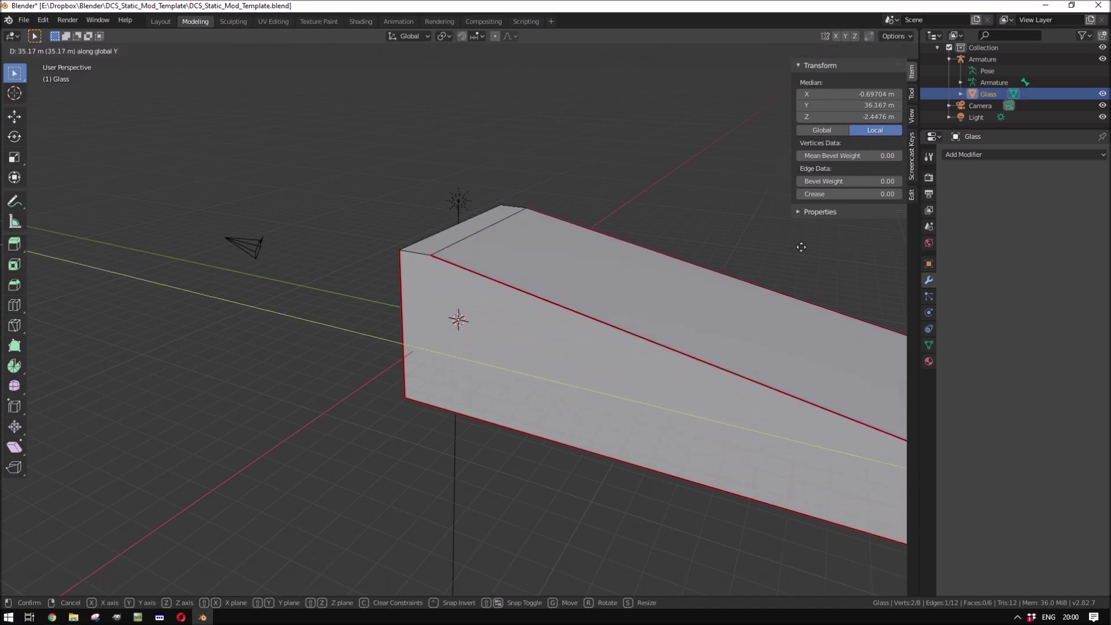
click(801, 212)
scroll(603, 171, down, 4)
middle_drag(603, 243, 543, 437)
scroll(567, 263, up, 5)
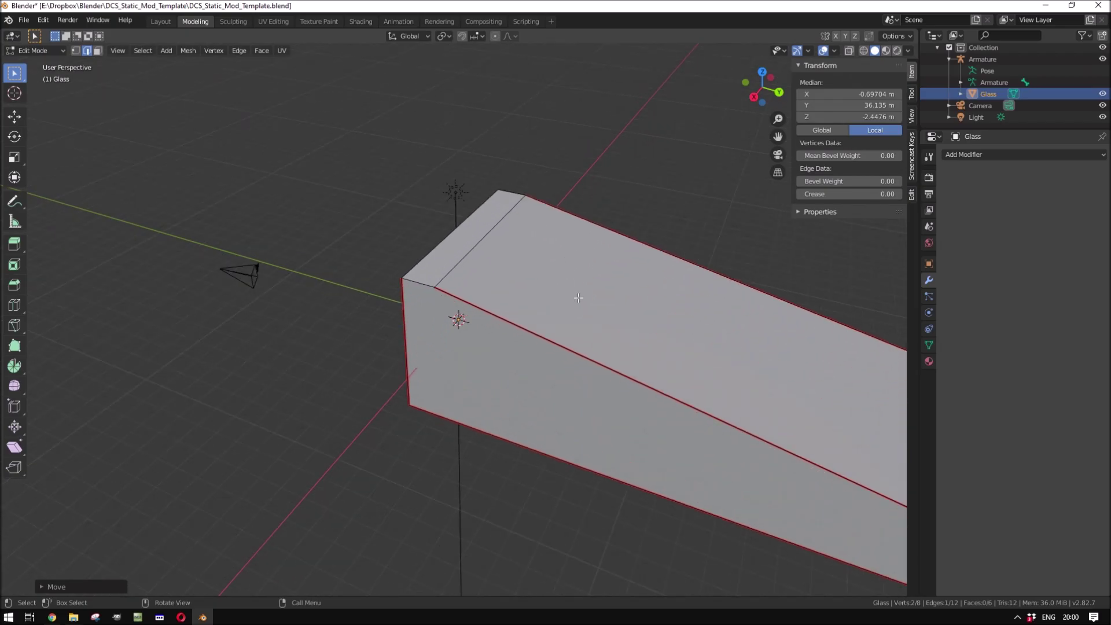
mouse_move(578, 298)
middle_down()
mouse_move(516, 325)
mouse_move(529, 317)
mouse_move(399, 331)
mouse_move(584, 312)
mouse_move(561, 310)
middle_up()
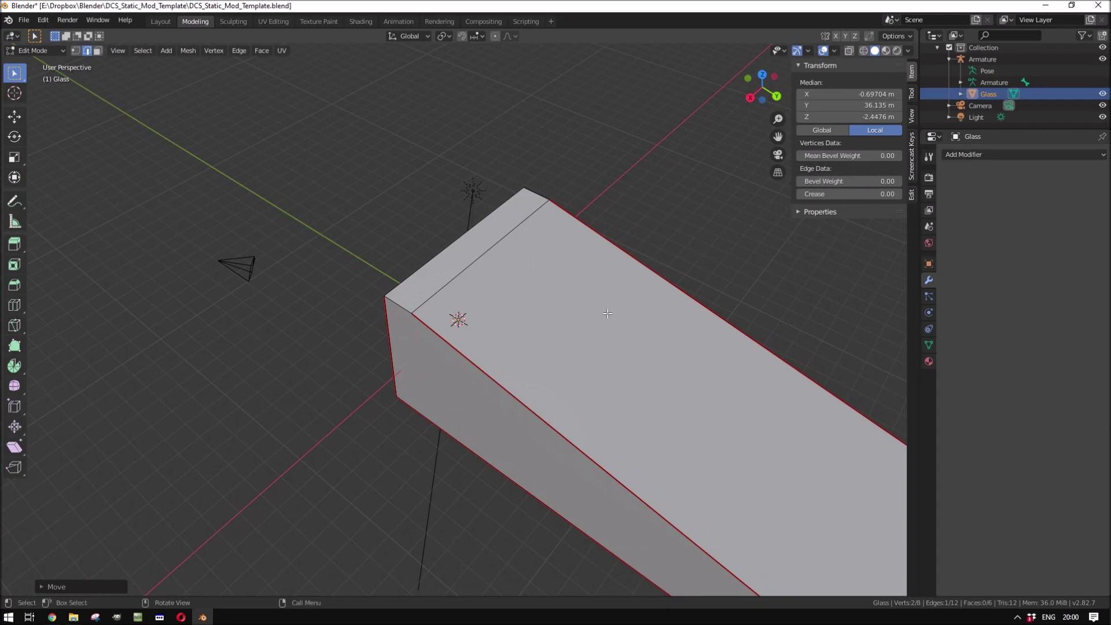
- Rename the Glass object to Ramp in the outliner
key(Tab)
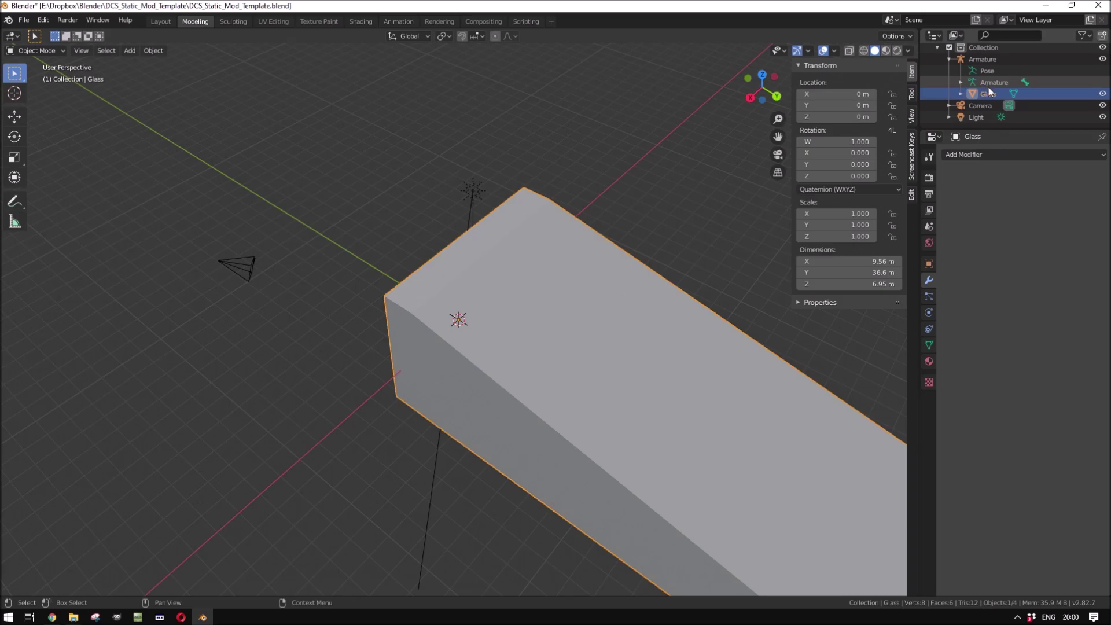
double_click(988, 92)
text(Ra)
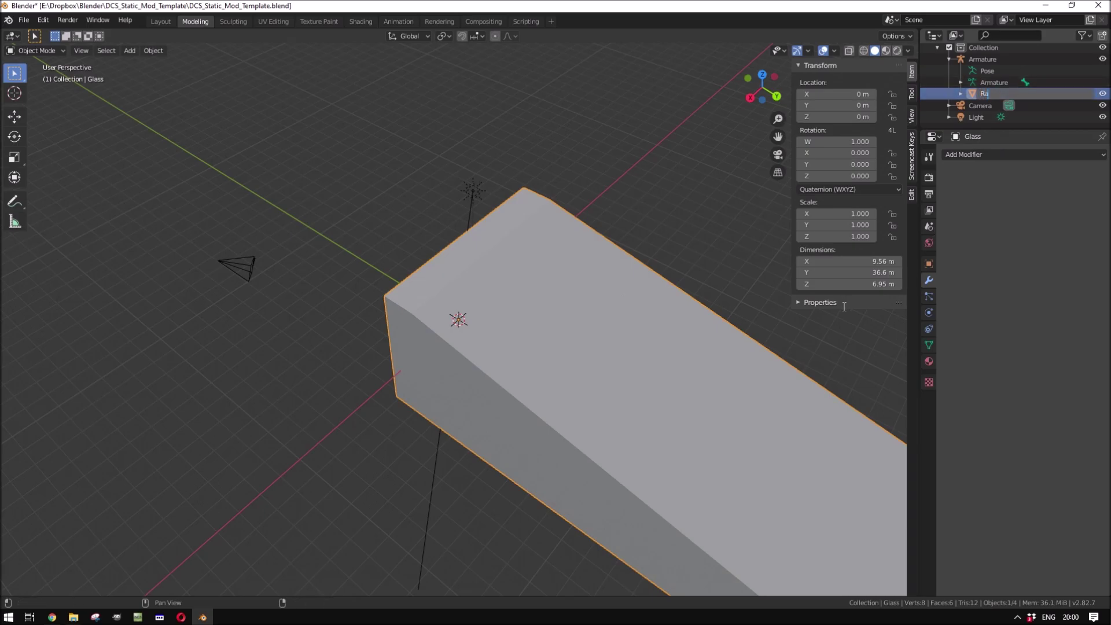
text(mp)
key(Return)
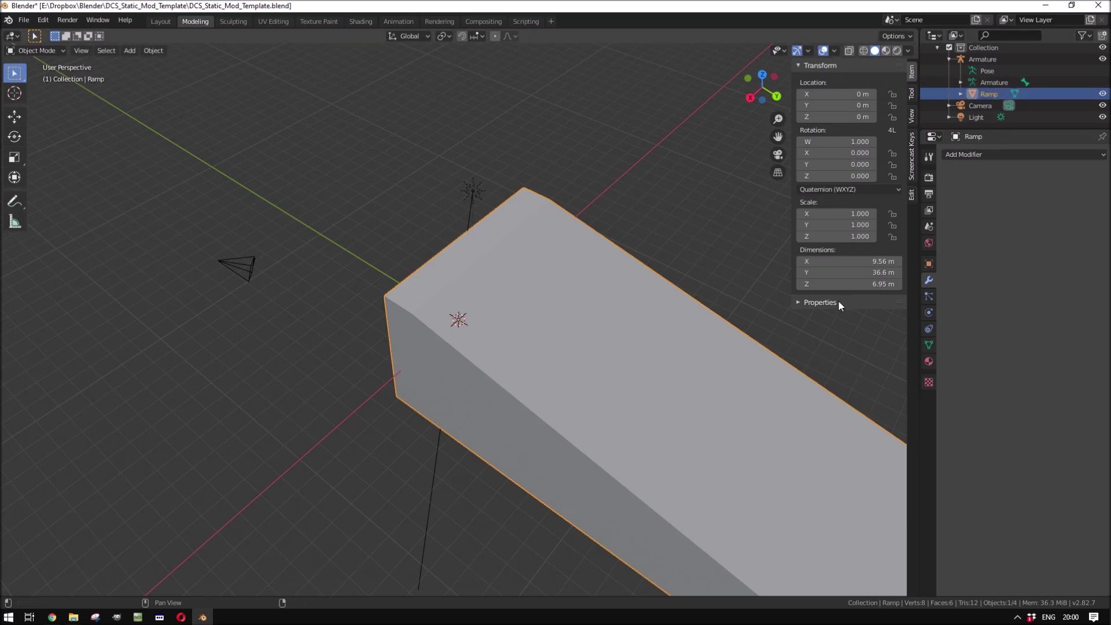
click(928, 263)
- Replace the Ramp's Glass material with the Black Diffuse BSDF material
click(929, 361)
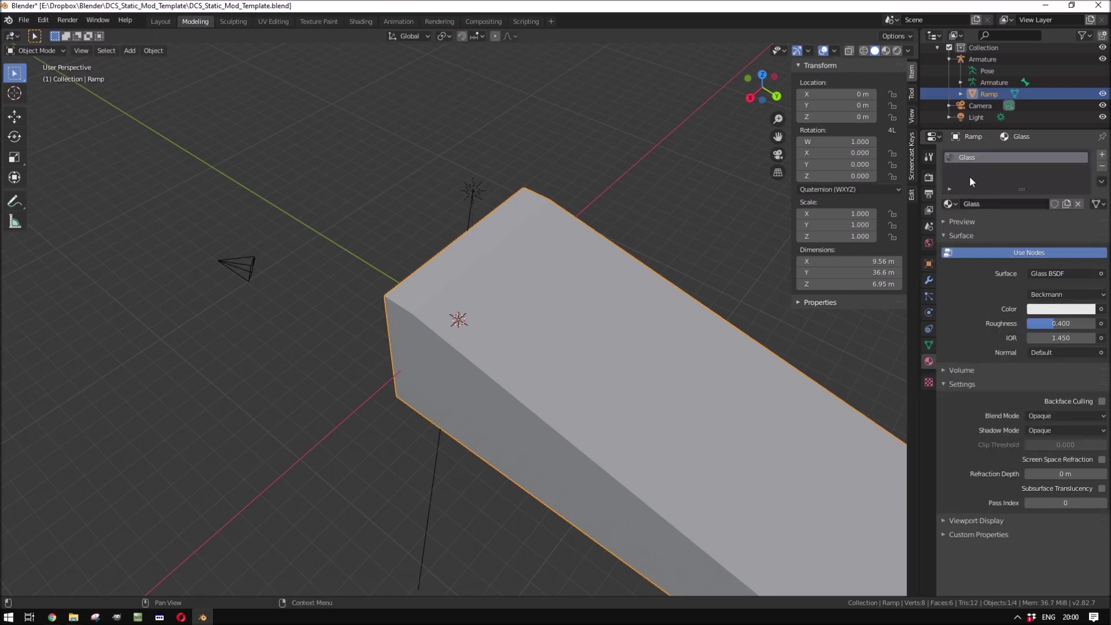
click(953, 204)
click(1006, 230)
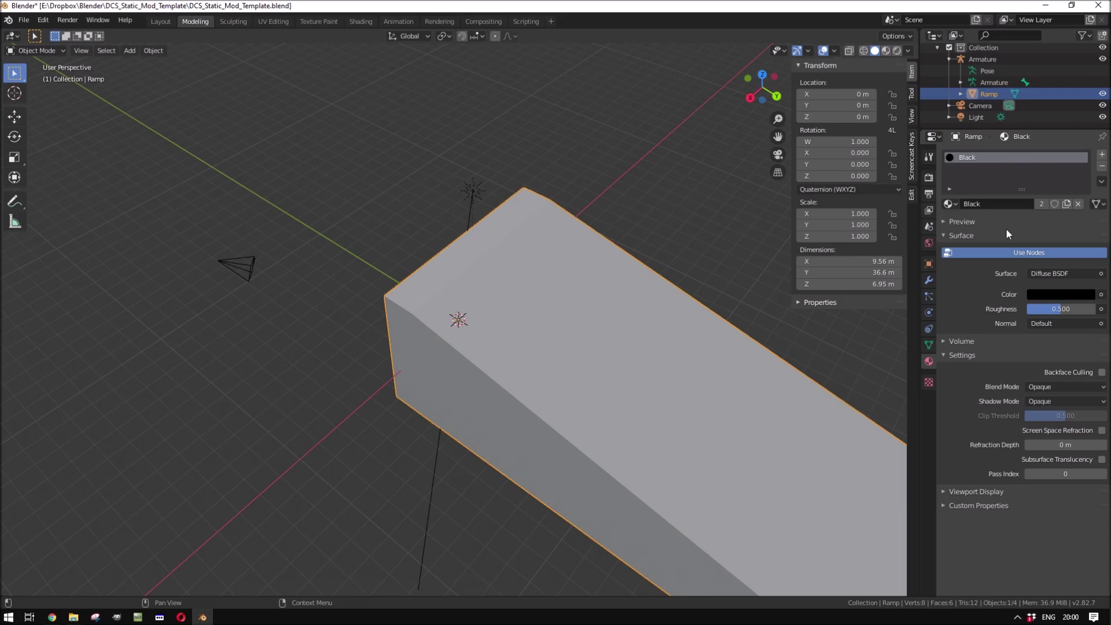
click(1046, 224)
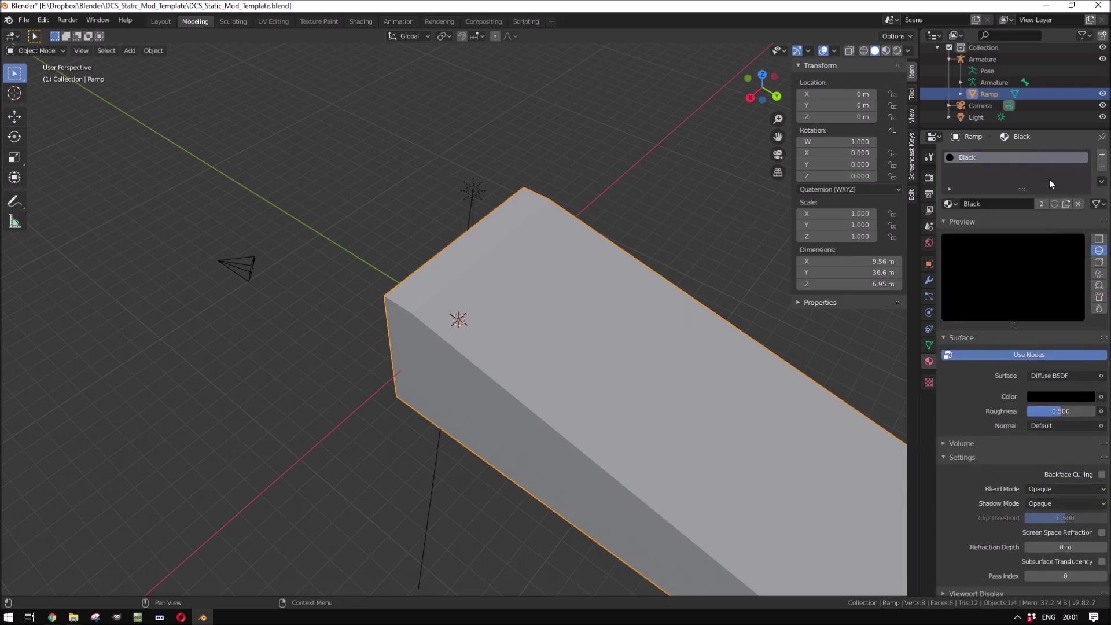
click(943, 223)
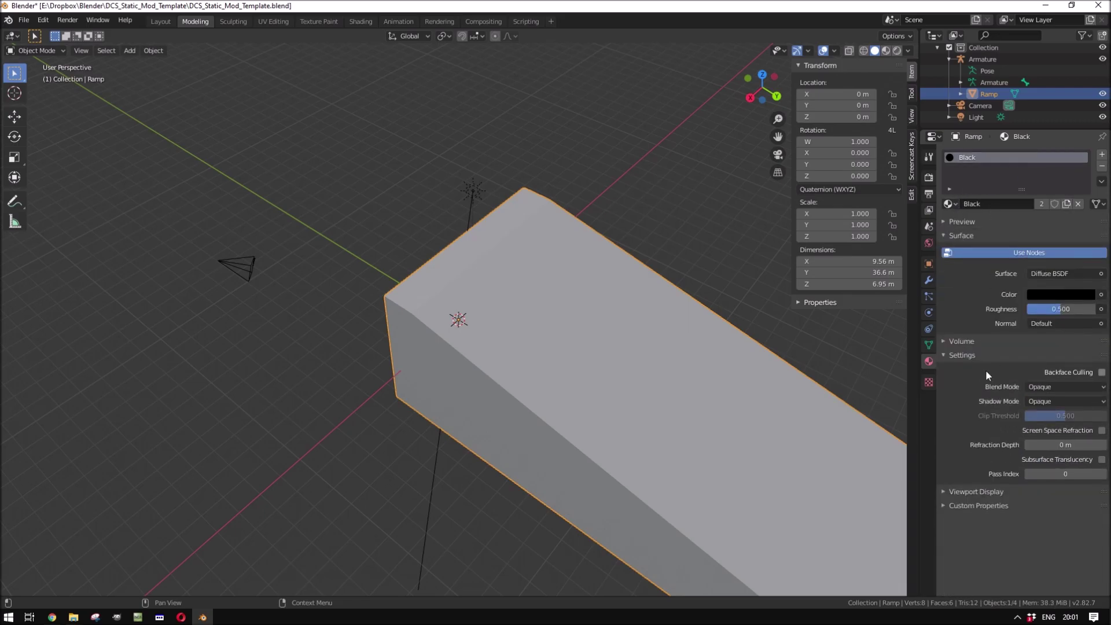
middle_drag(758, 431, 706, 370)
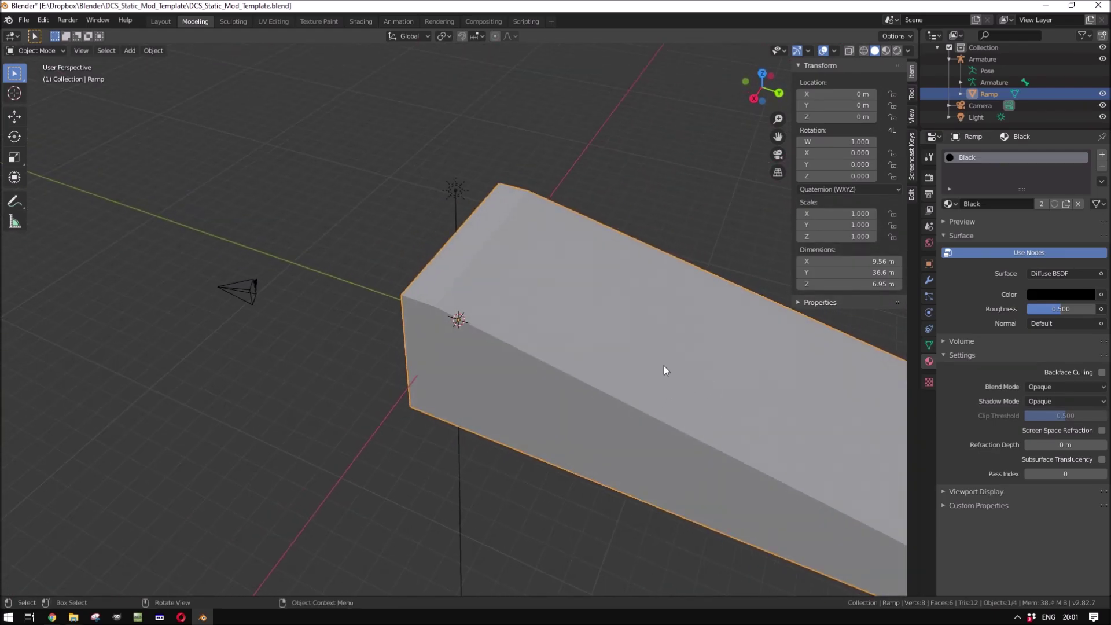
scroll(664, 375, down, 3)
scroll(648, 388, up, 2)
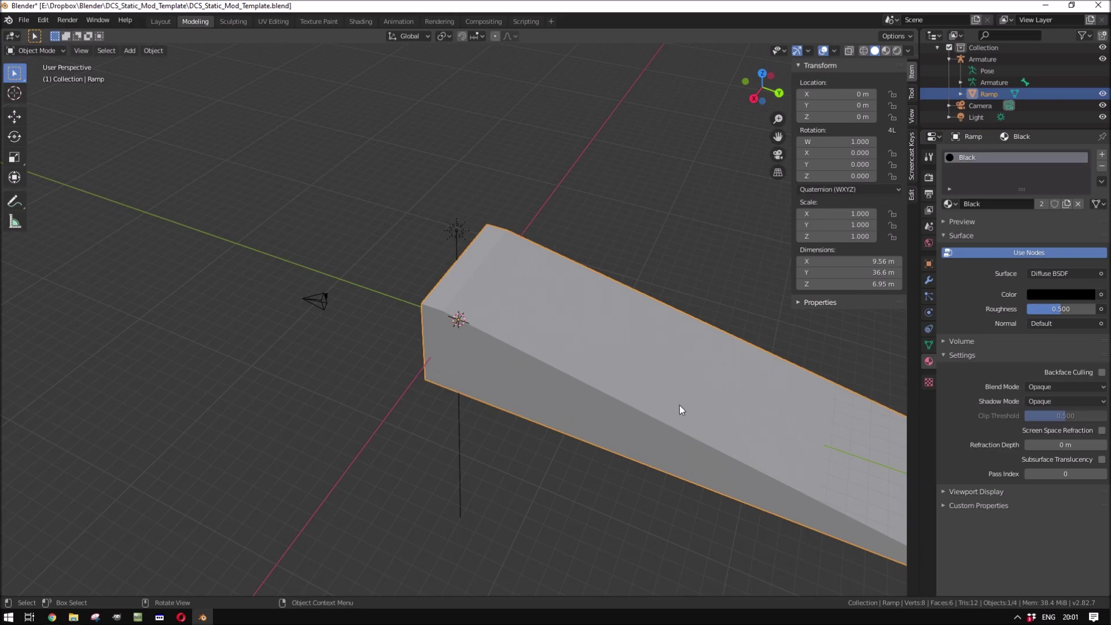
shift+middle_drag(701, 397, 570, 368)
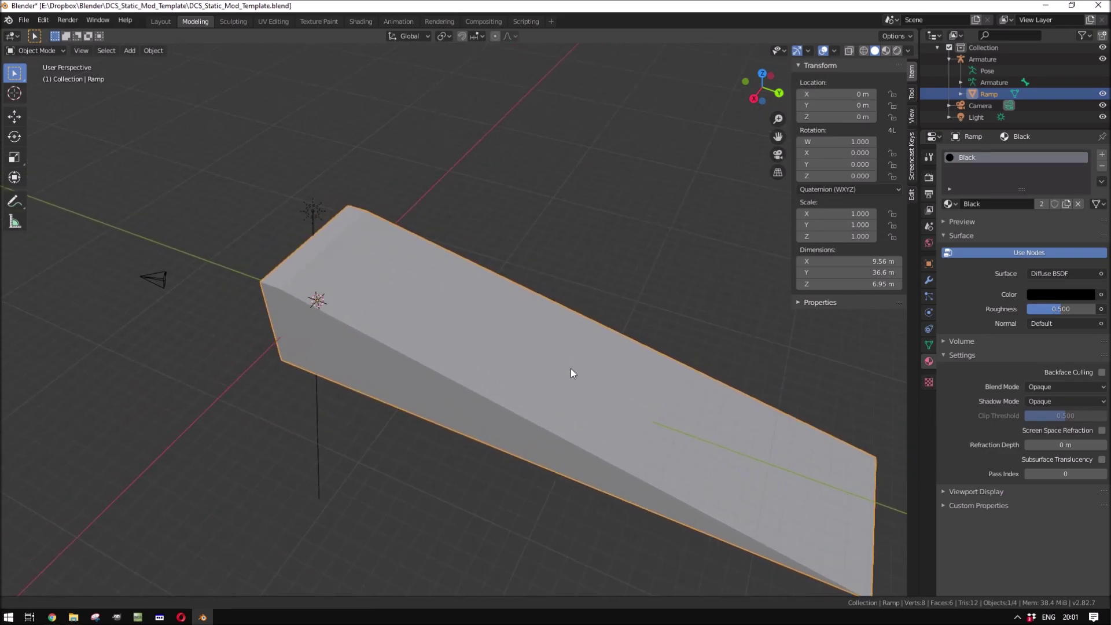
scroll(571, 368, up, 2)
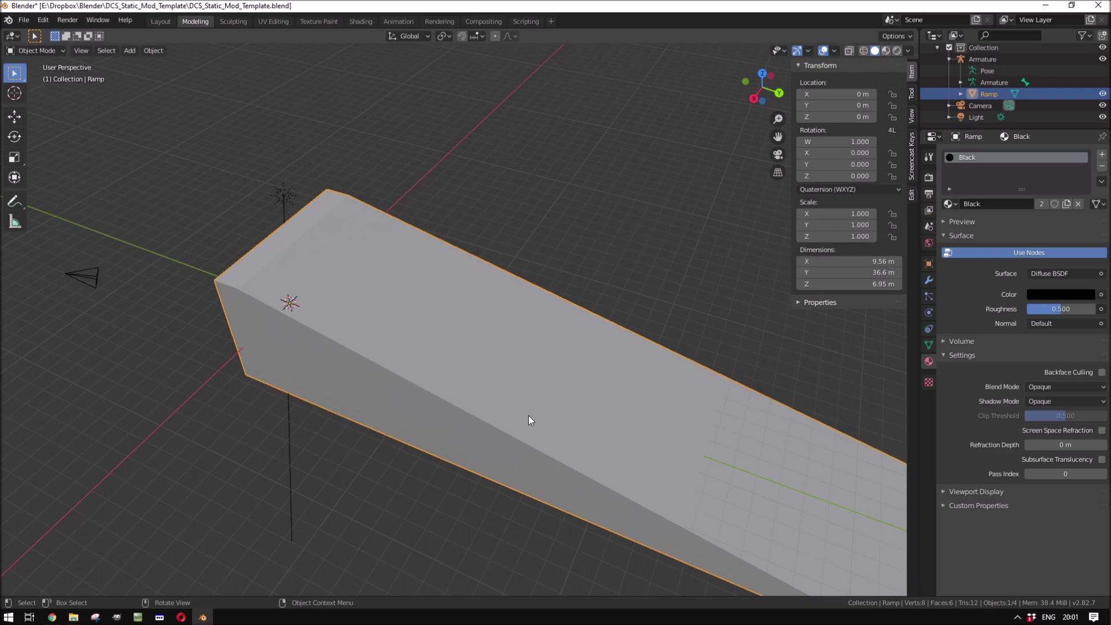
scroll(527, 415, down, 3)
scroll(527, 416, up, 2)
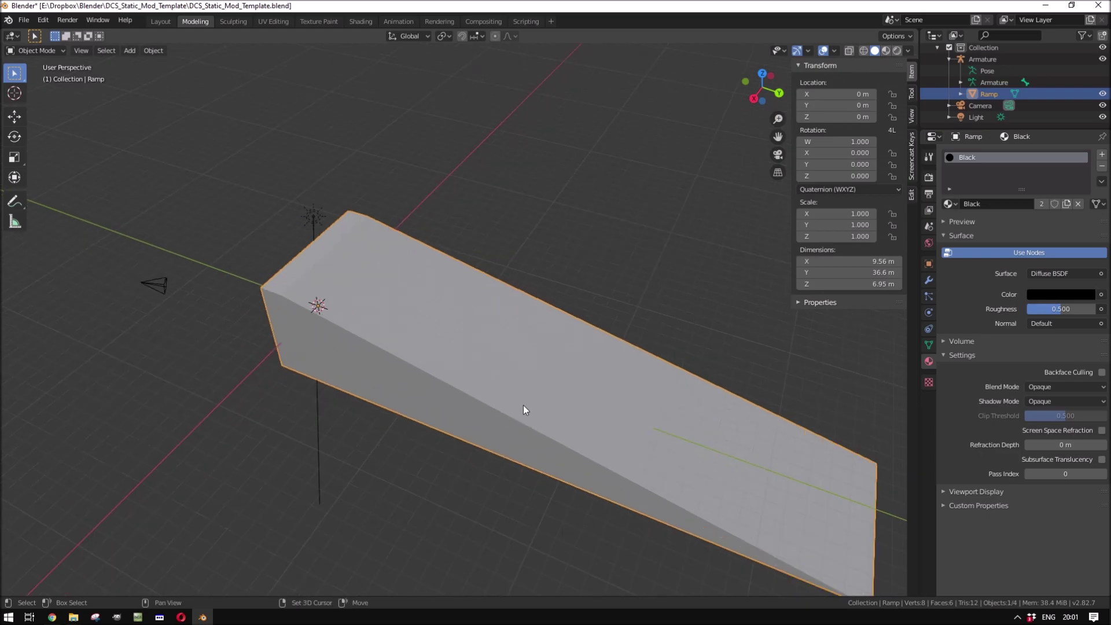
- Duplicate the Ramp without moving it and rename Ramp.001 to RampCol
key(shift+d)
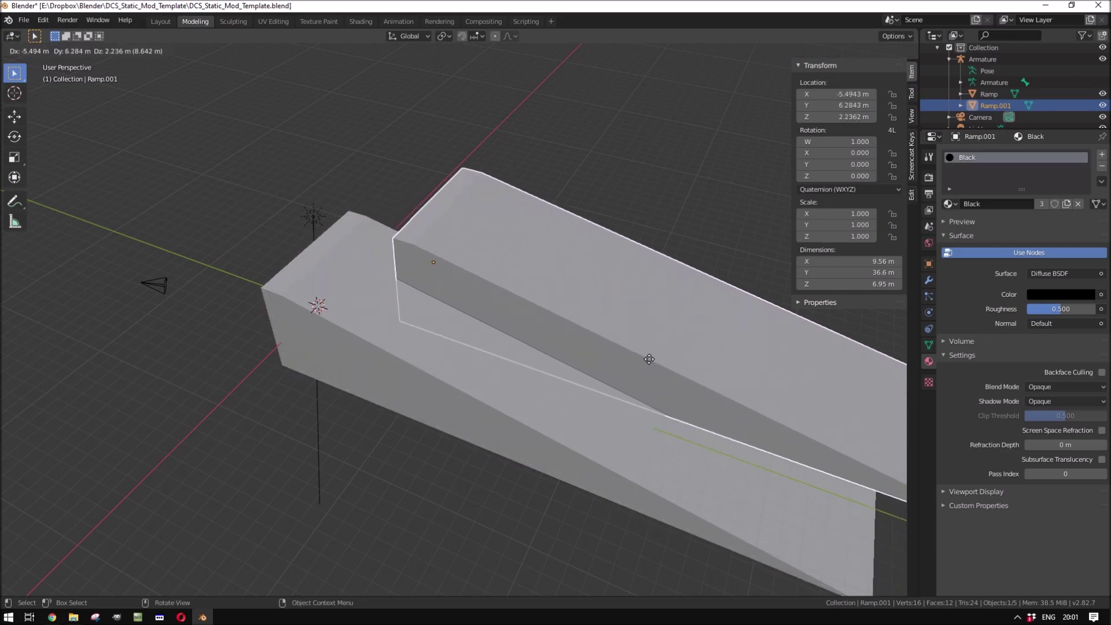
right_click(582, 334)
scroll(350, 403, up, 2)
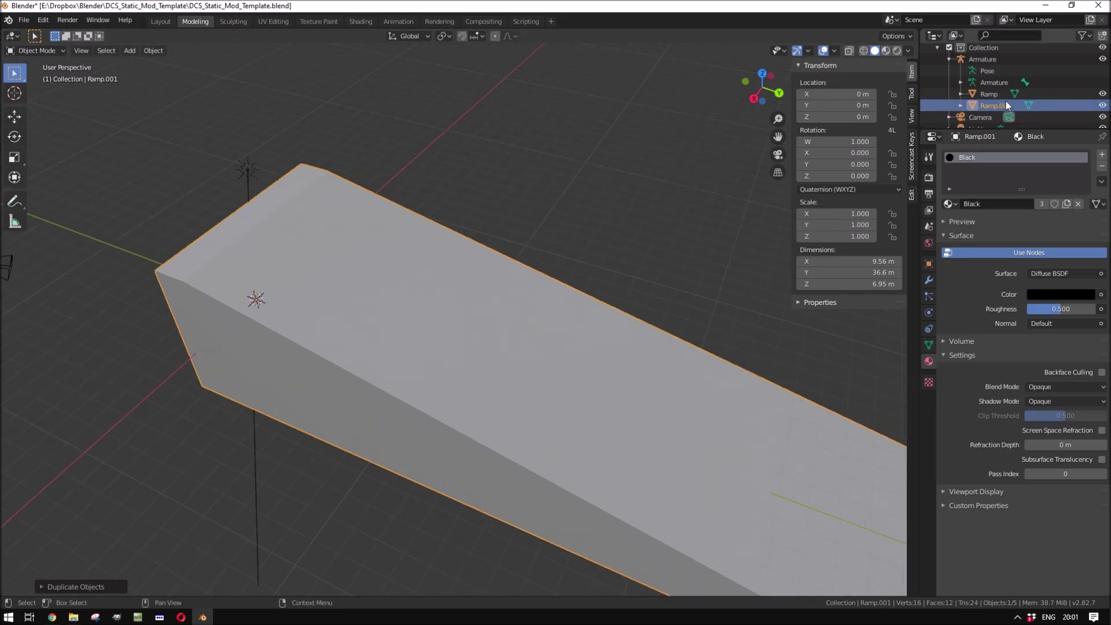
double_click(995, 105)
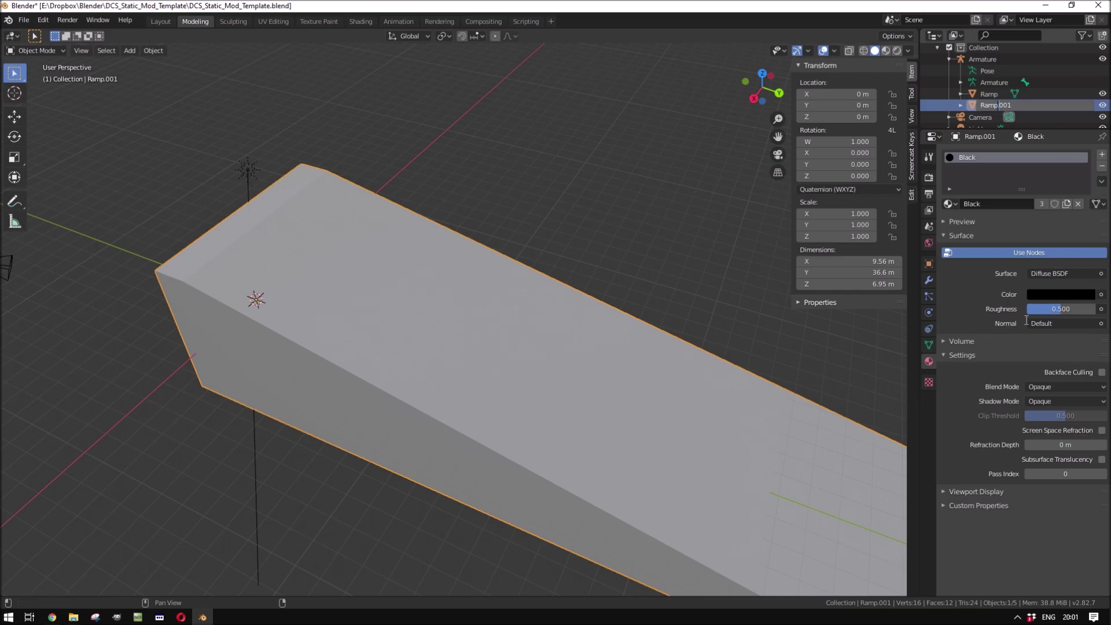
key(shift+End)
text(c)
key(Return)
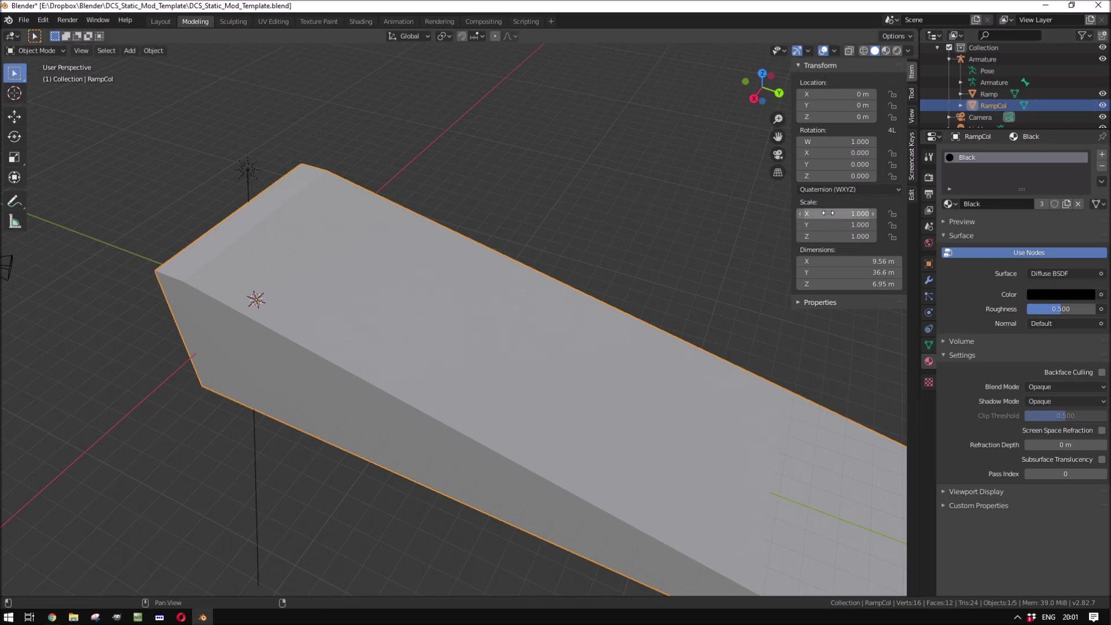
- Remove Black from RampCol and add a new material with a purple base colour
click(929, 243)
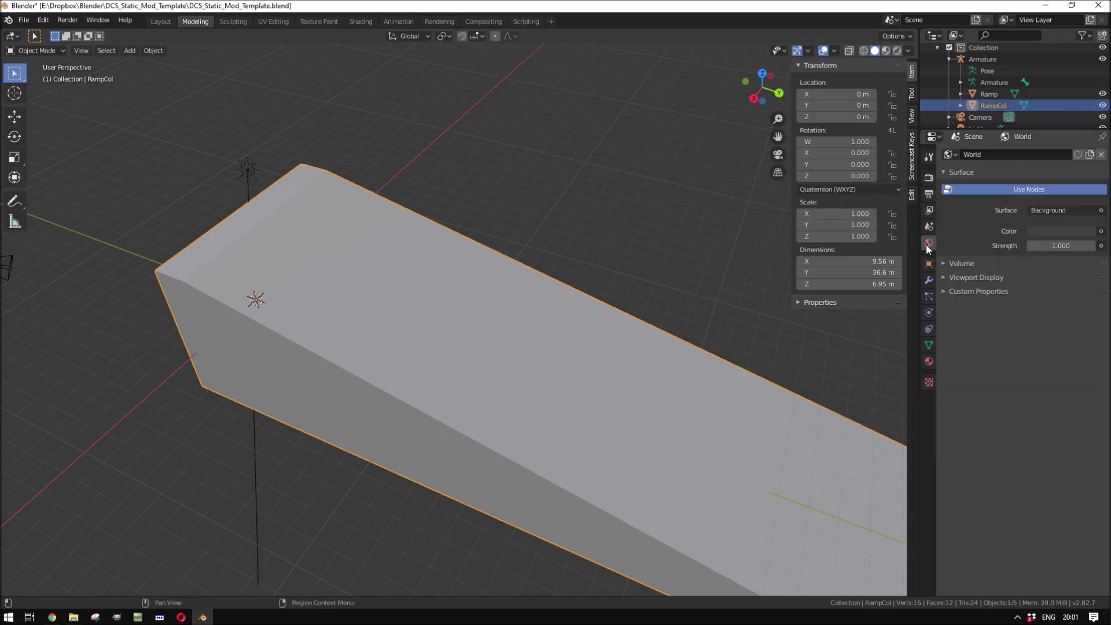
click(929, 360)
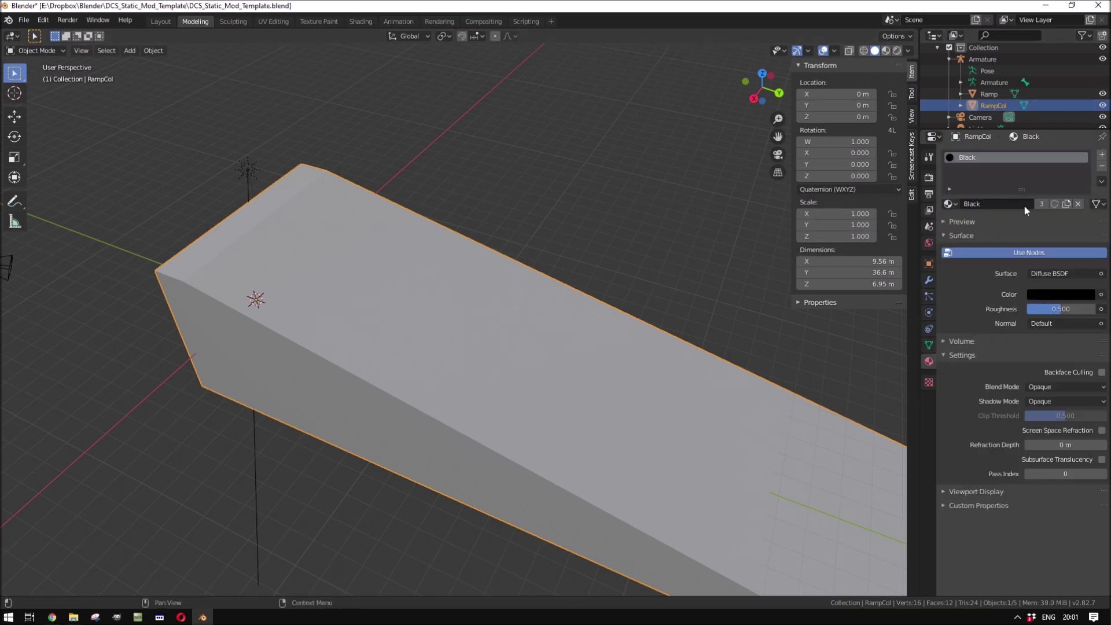
click(1102, 166)
click(949, 204)
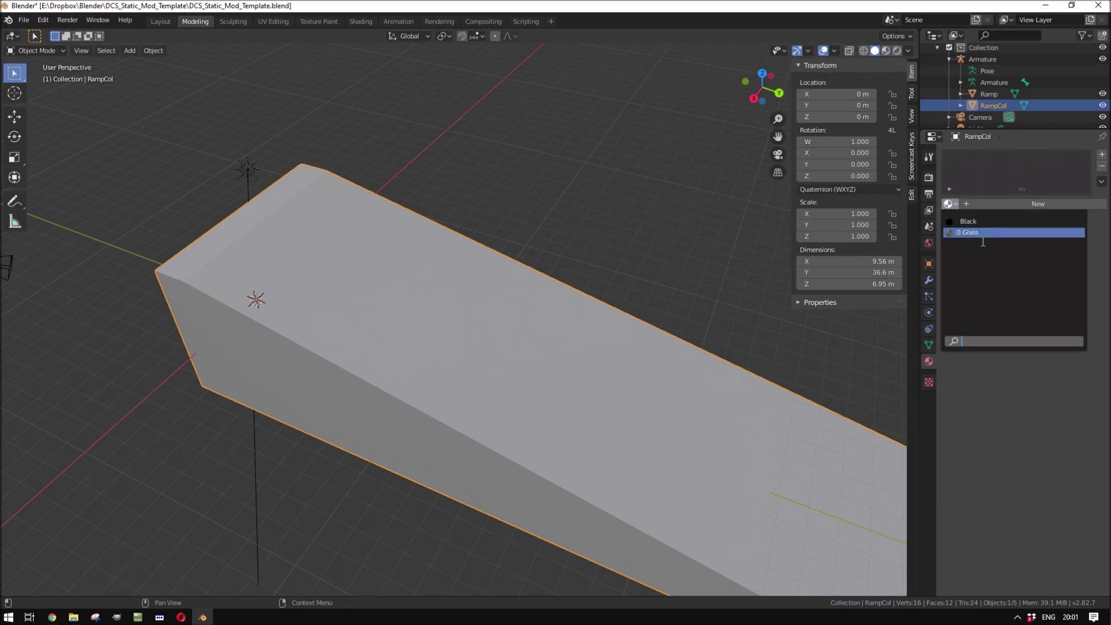
click(1036, 203)
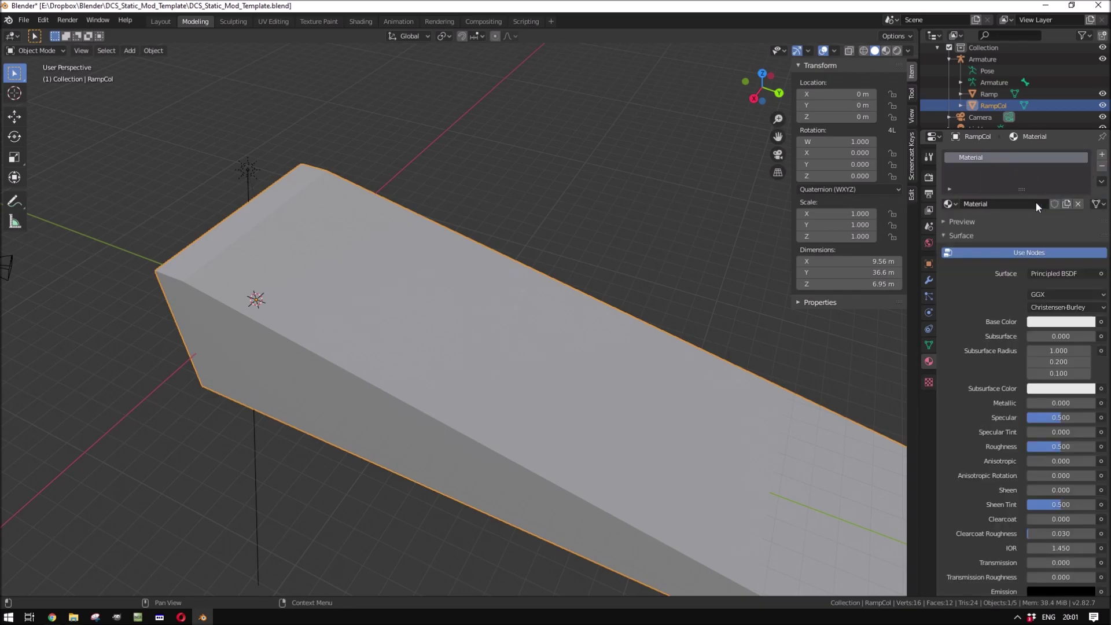
click(1065, 321)
mouse_move(1064, 199)
mouse_down()
mouse_move(1058, 229)
mouse_move(1008, 169)
mouse_move(1067, 184)
mouse_up()
- Change RampCol's EDM RenderType from RenderNode to ShellNode, checking the Ramp stays RenderNode
click(929, 264)
click(947, 415)
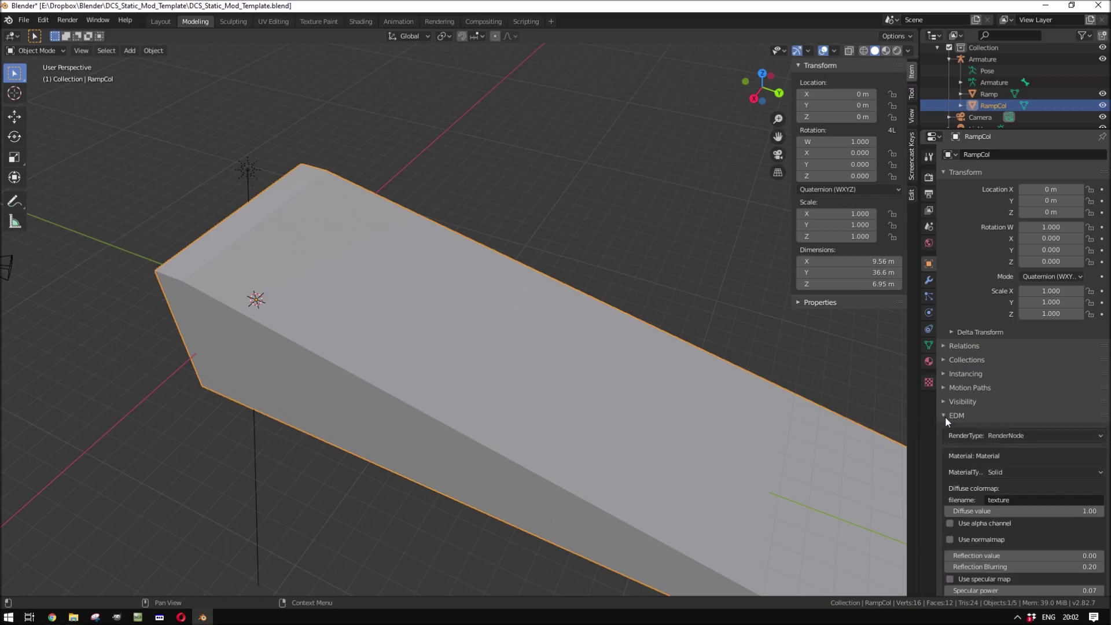
click(1025, 436)
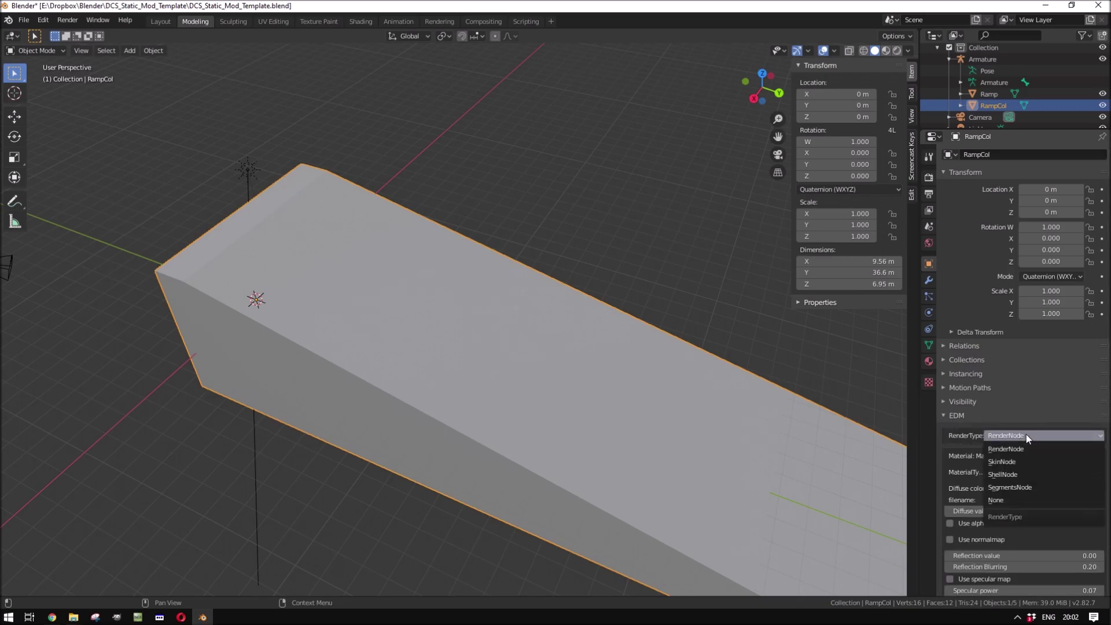
click(1027, 475)
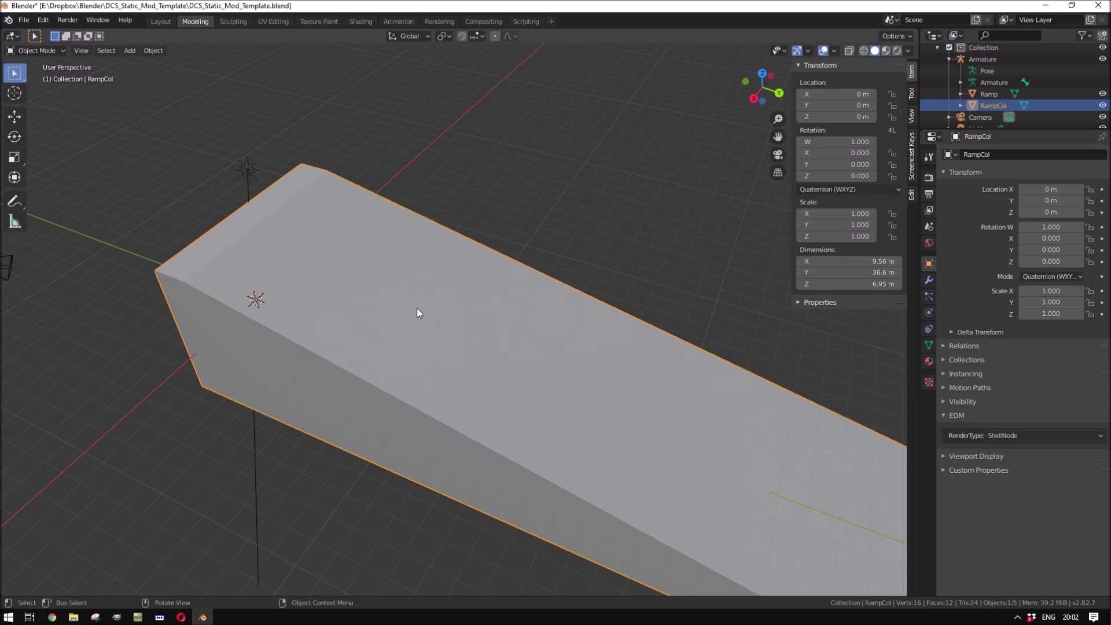
click(989, 94)
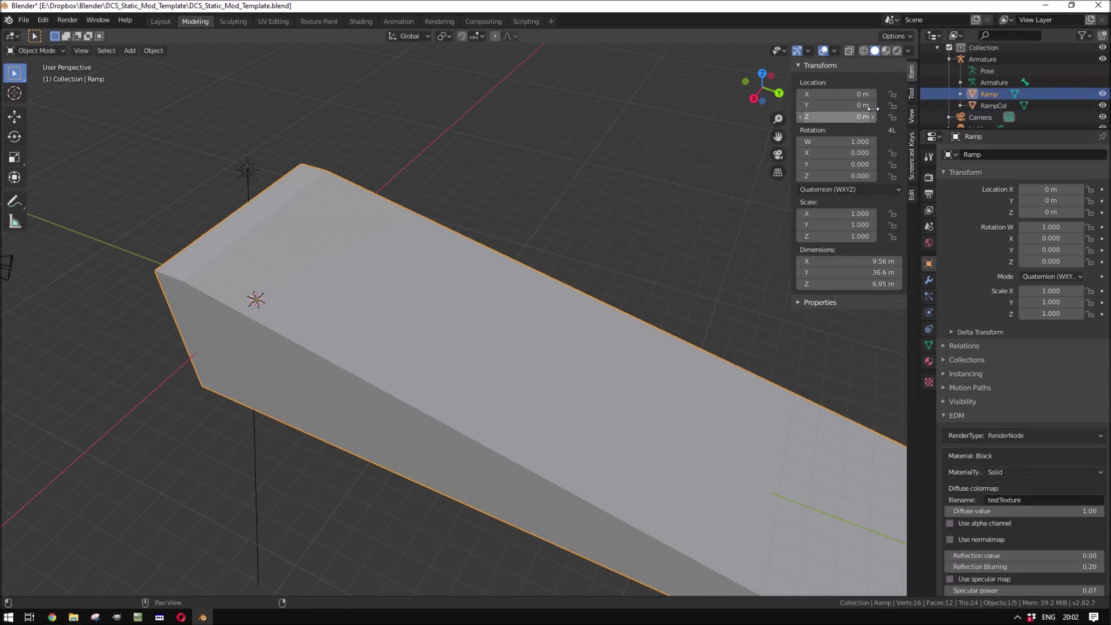
click(989, 106)
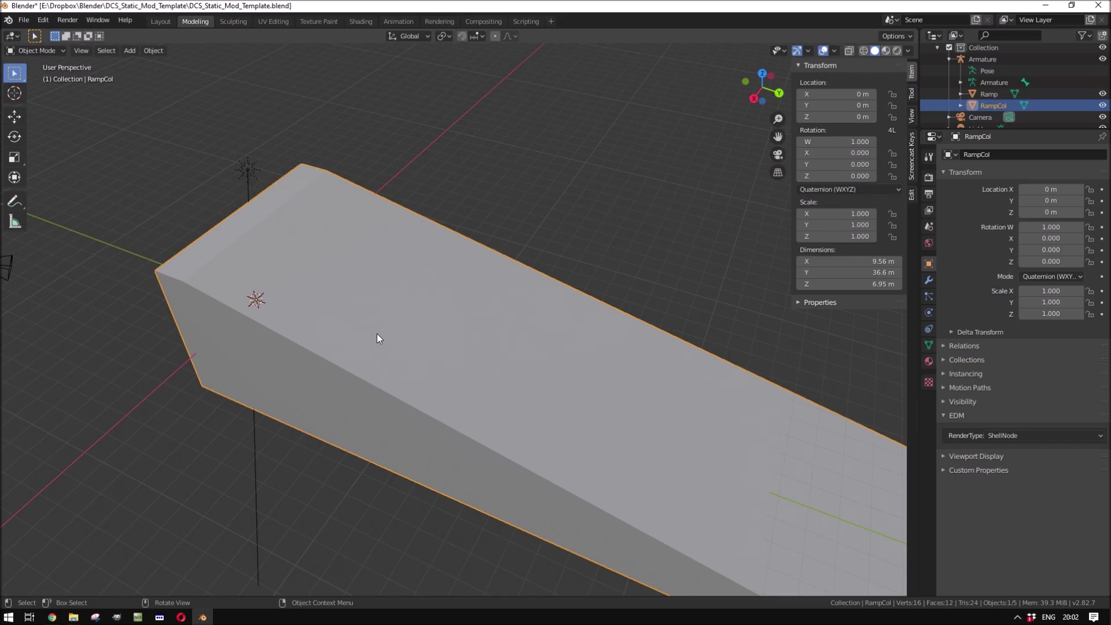
scroll(292, 324, up, 5)
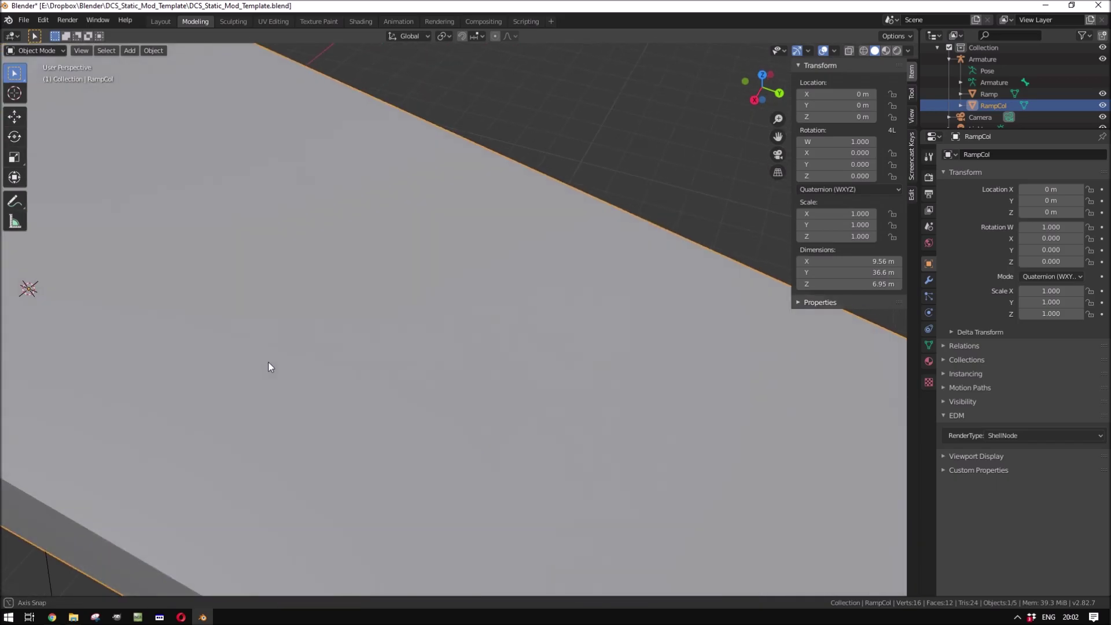
scroll(268, 362, down, 5)
mouse_move(265, 363)
middle_down()
mouse_move(333, 367)
mouse_move(272, 361)
mouse_move(295, 234)
mouse_move(270, 349)
mouse_move(189, 368)
mouse_move(250, 345)
middle_up()
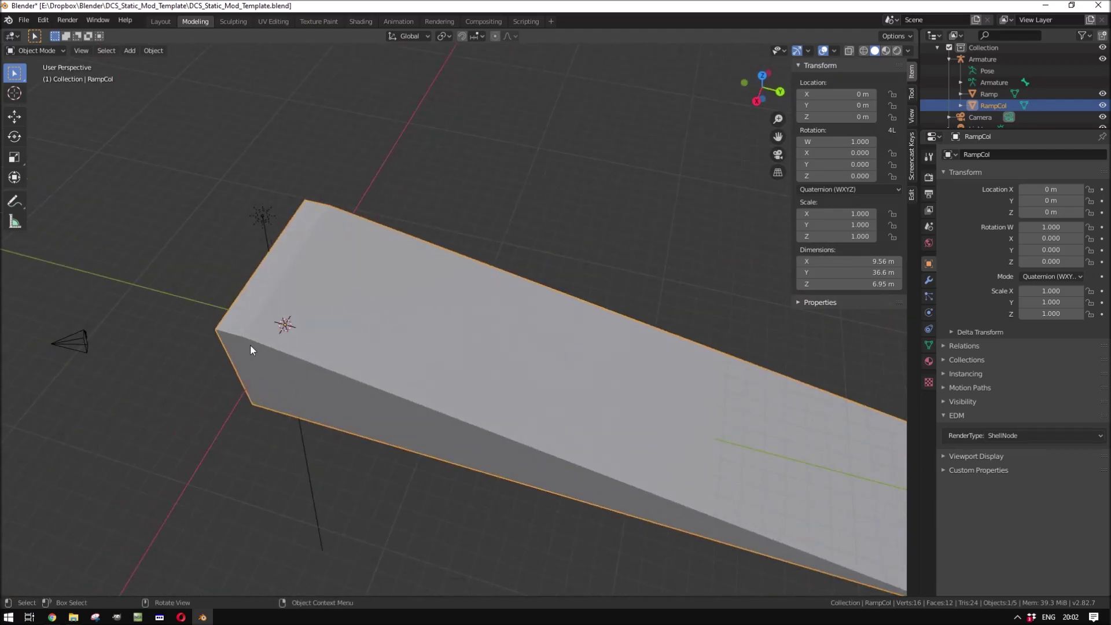
- Switch the viewport to wireframe shading
key(z)
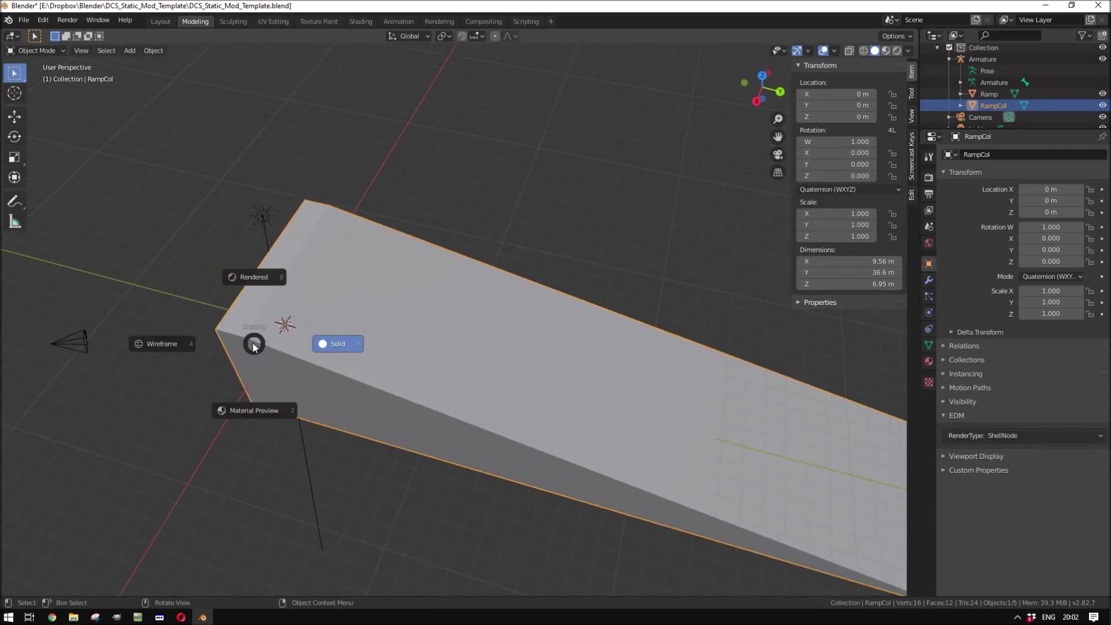
click(163, 346)
scroll(231, 363, up, 3)
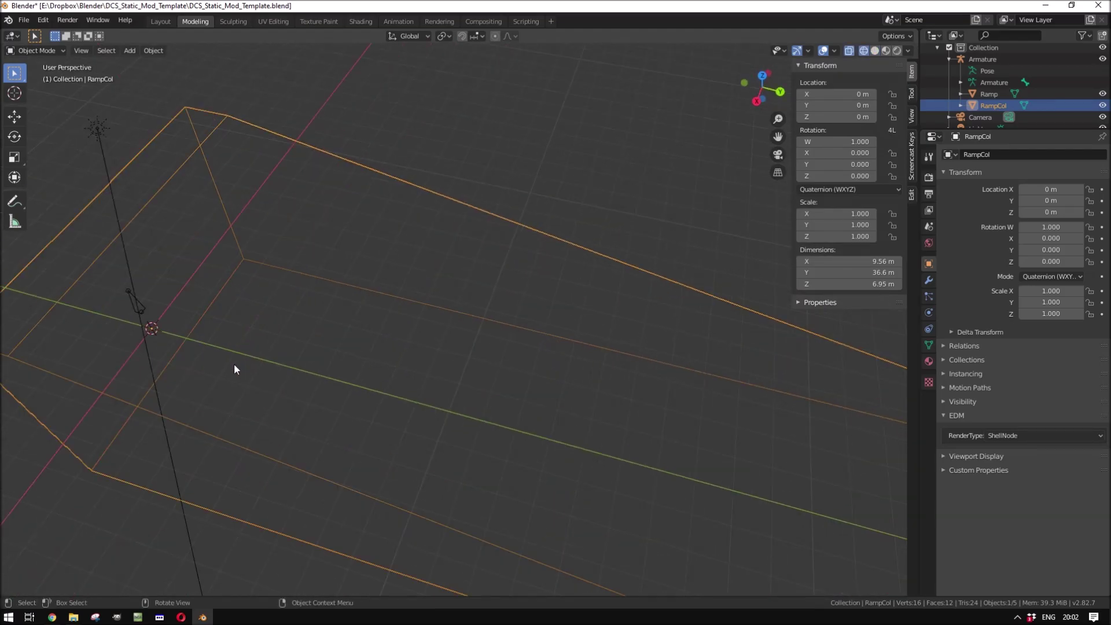
mouse_move(234, 364)
middle_down()
mouse_move(453, 341)
mouse_move(420, 298)
middle_up()
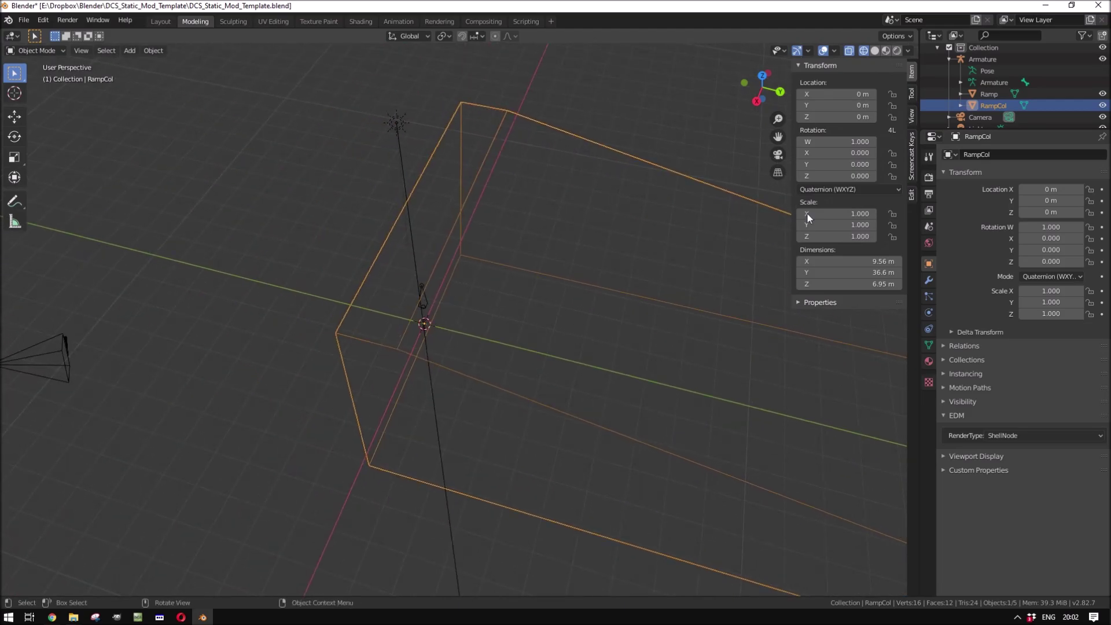
- Hide the Ramp, add the Armature to the RampCol selection, and bring up parenting options
click(1102, 93)
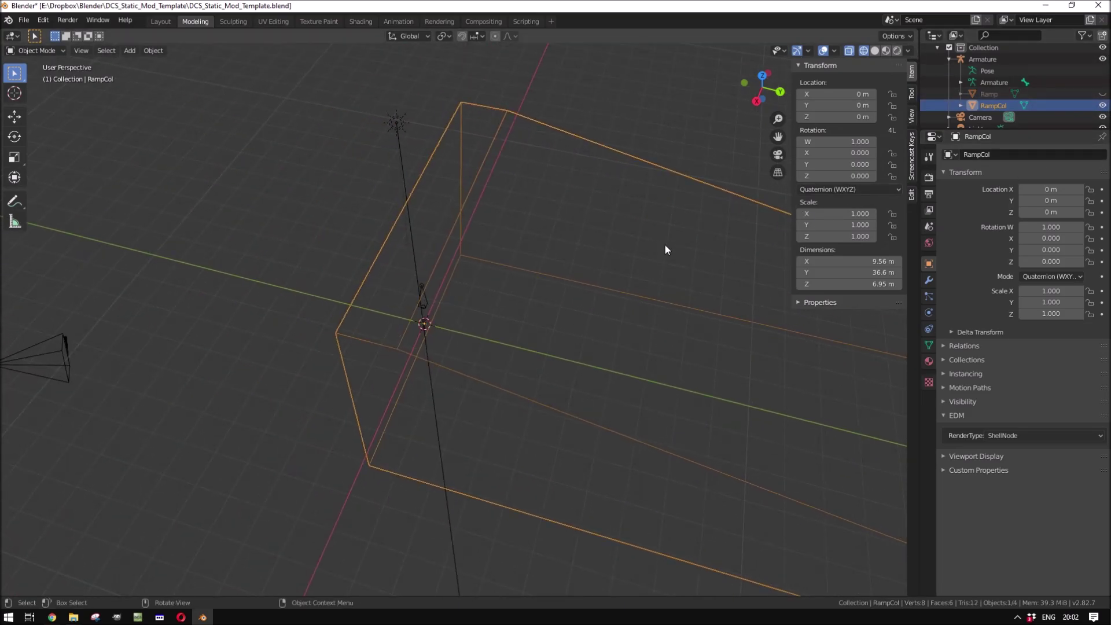
shift+click(427, 303)
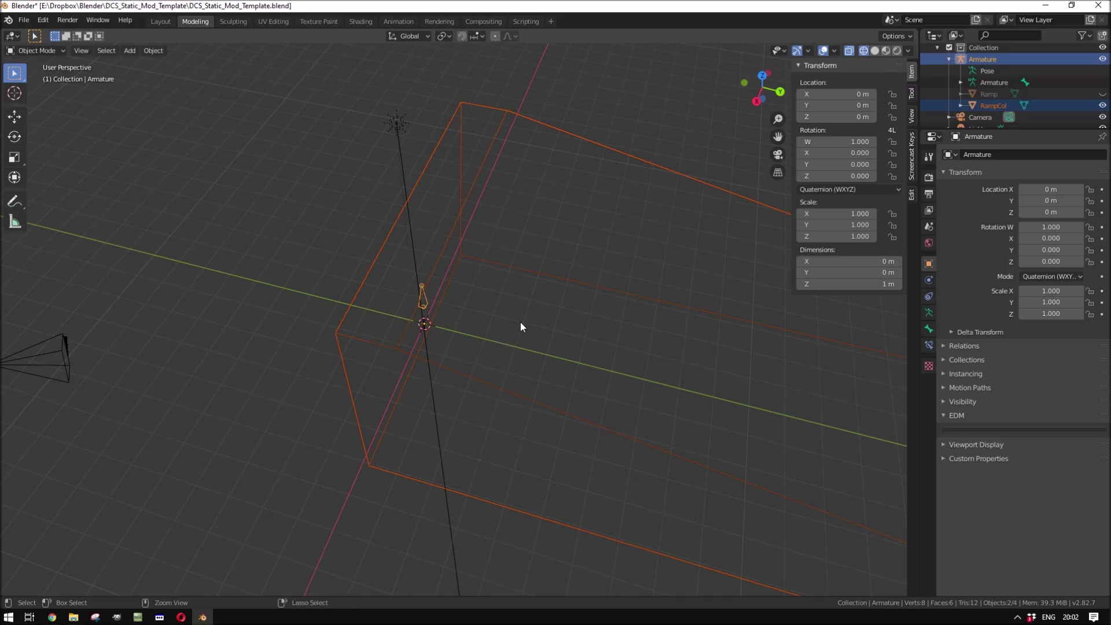
key(ctrl+p)
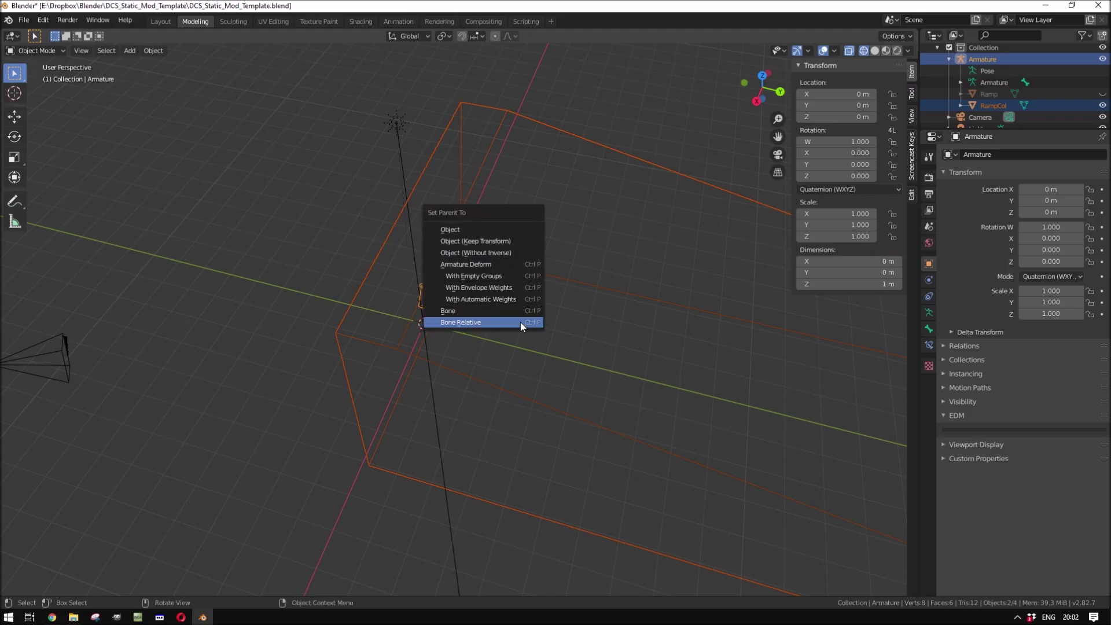
- Parent RampCol to the Armature bone using Bone Relative, then deselect everything
click(465, 328)
click(272, 96)
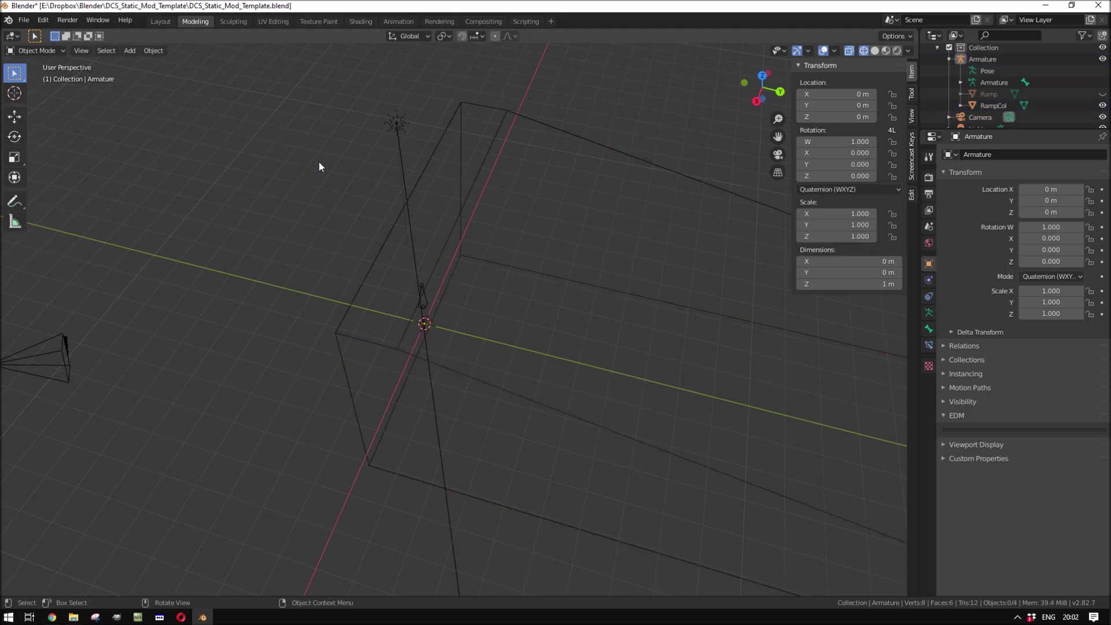
middle_drag(625, 338, 642, 313)
- Unhide and select the Ramp, and return the viewport to solid shading
click(1102, 93)
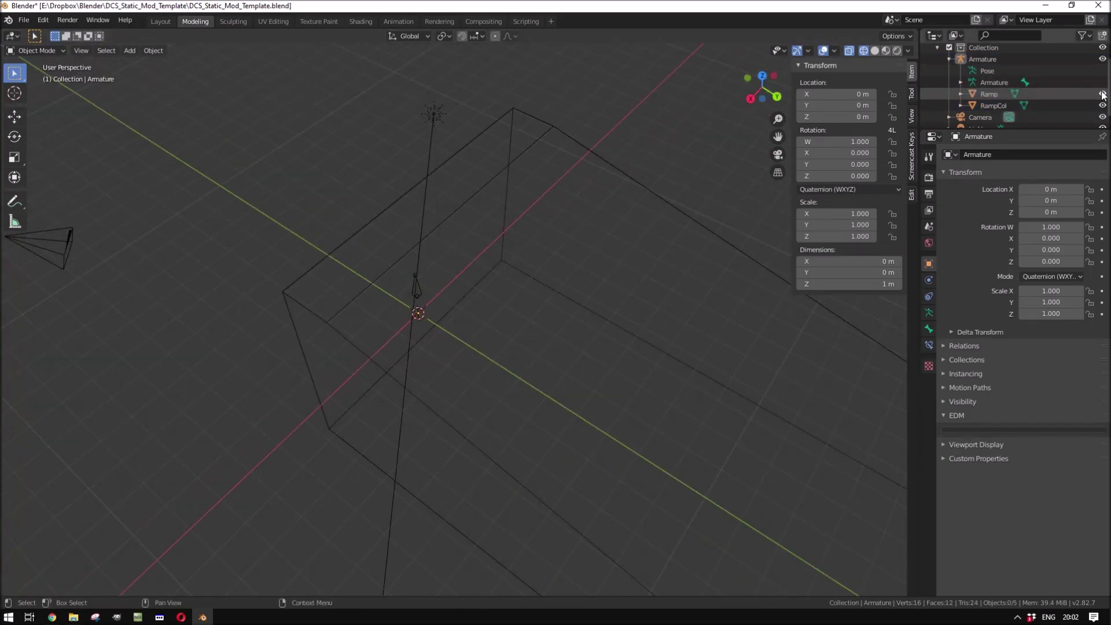
scroll(516, 276, down, 5)
scroll(501, 369, up, 1)
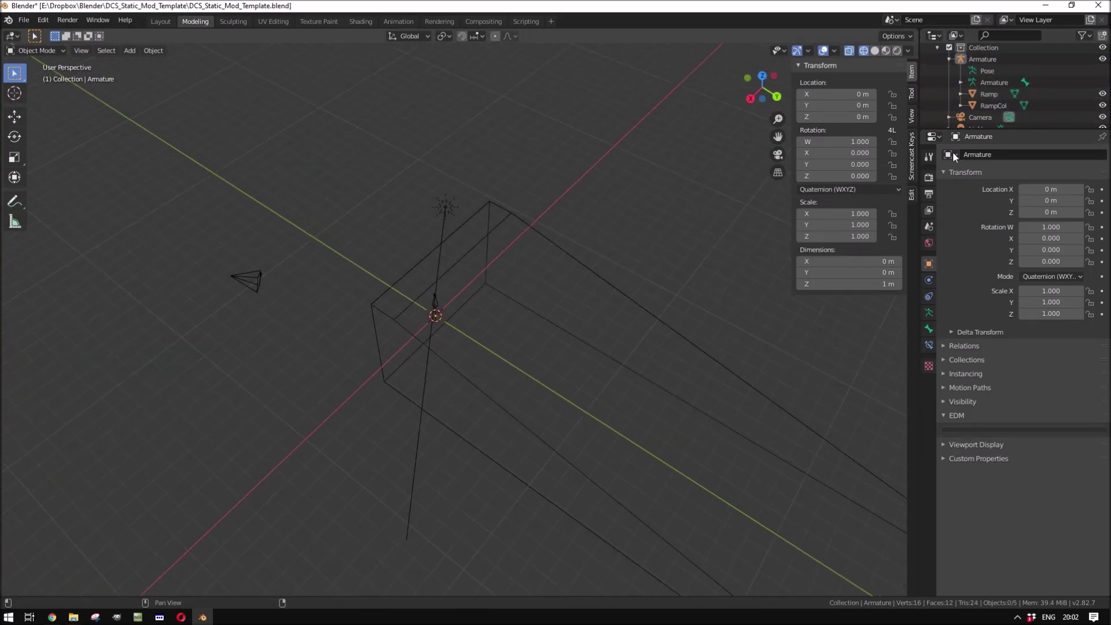
click(991, 93)
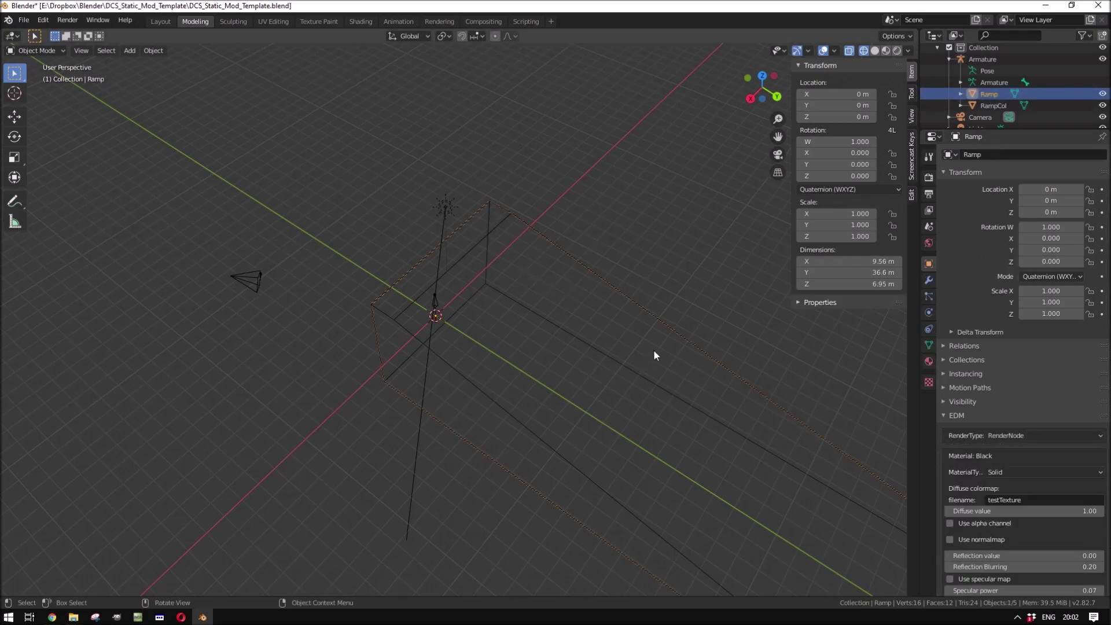
key(z)
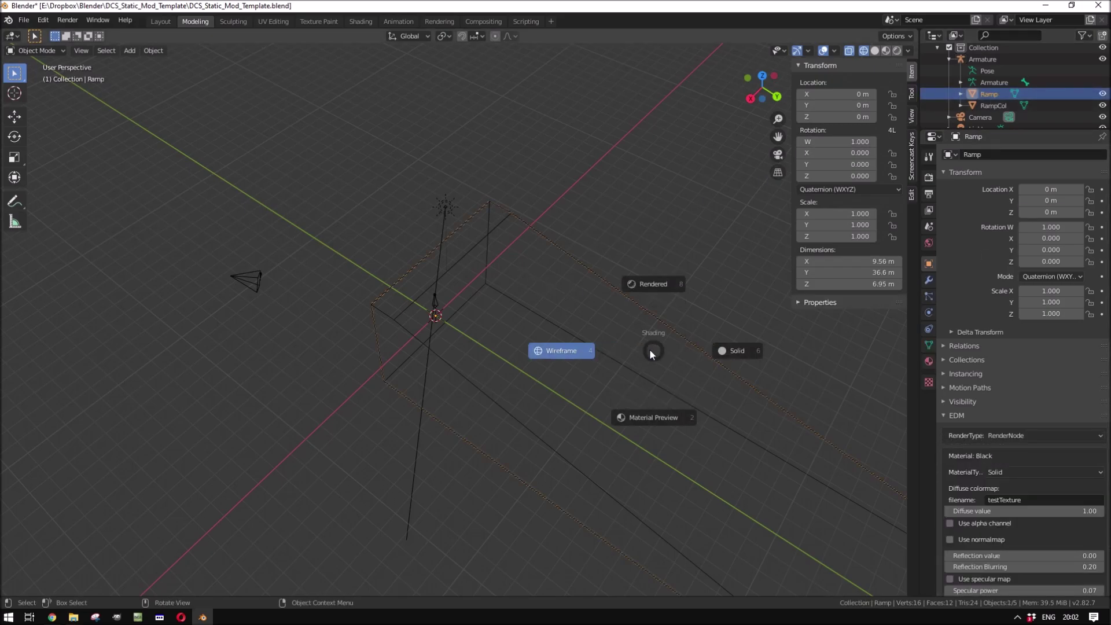
click(737, 354)
middle_drag(672, 377, 633, 361)
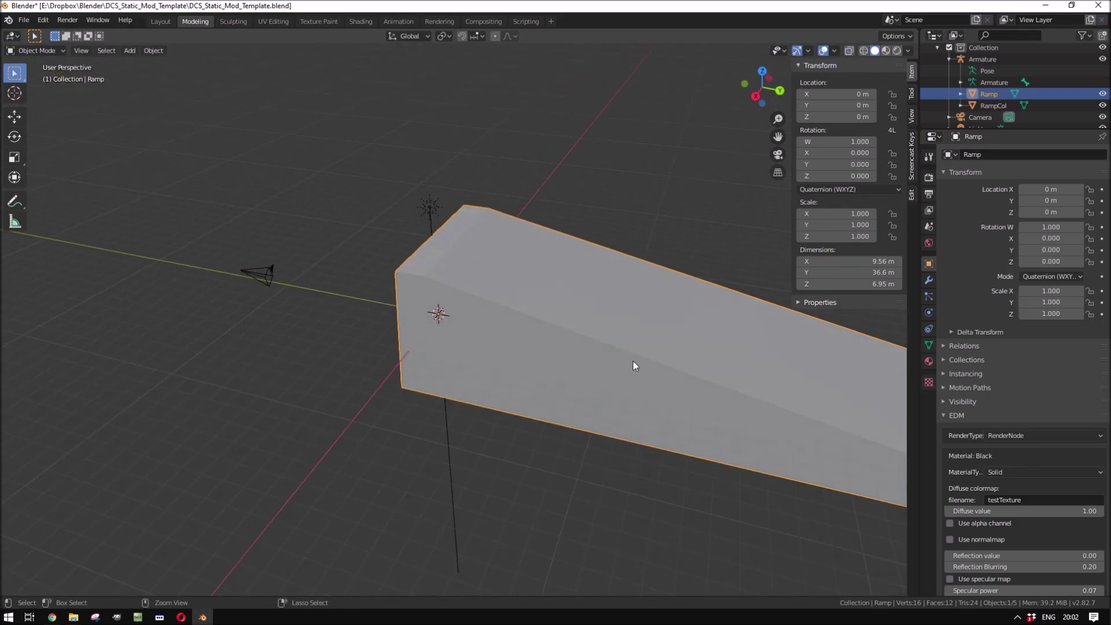
scroll(735, 389, down, 3)
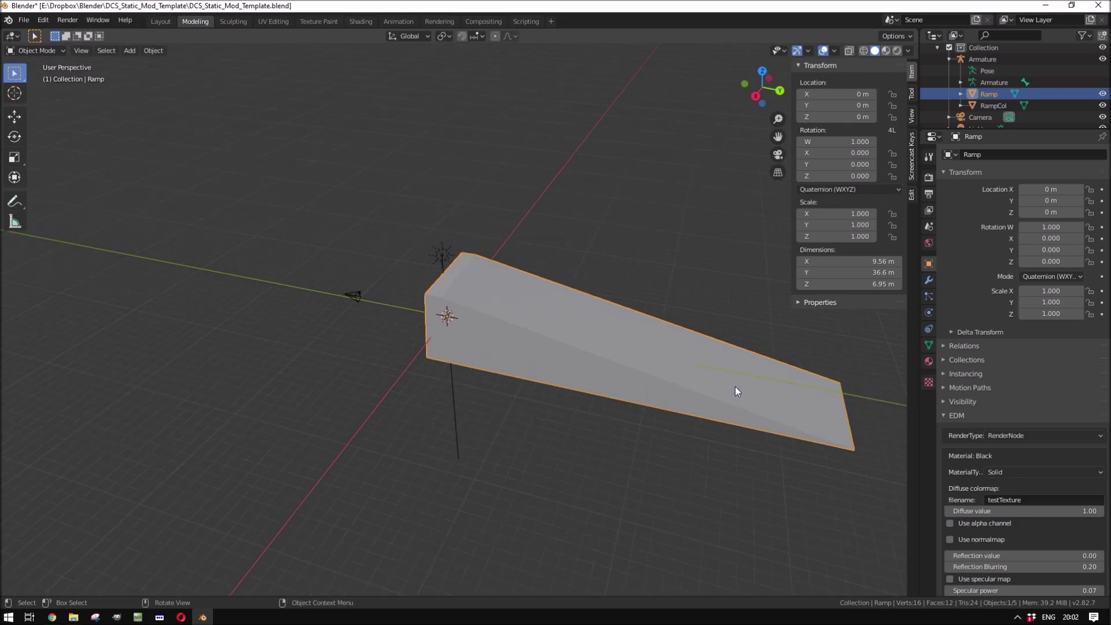
- Add two loop cuts across the Ramp's mesh, leaving them unslid
key(Tab)
key(ctrl+r)
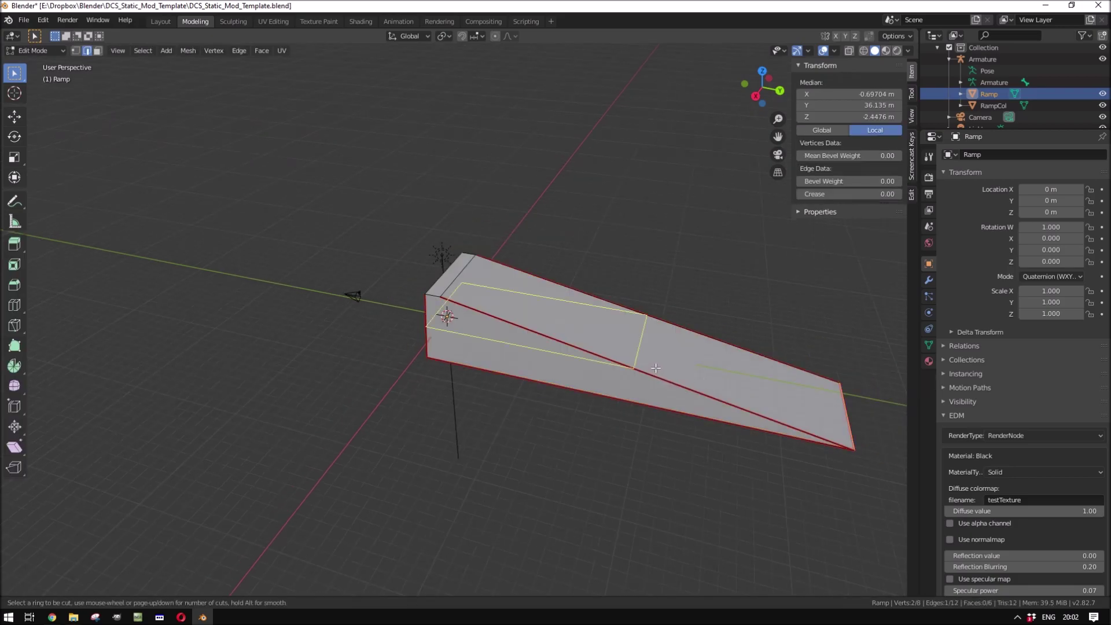
scroll(664, 366, up, 1)
click(671, 368)
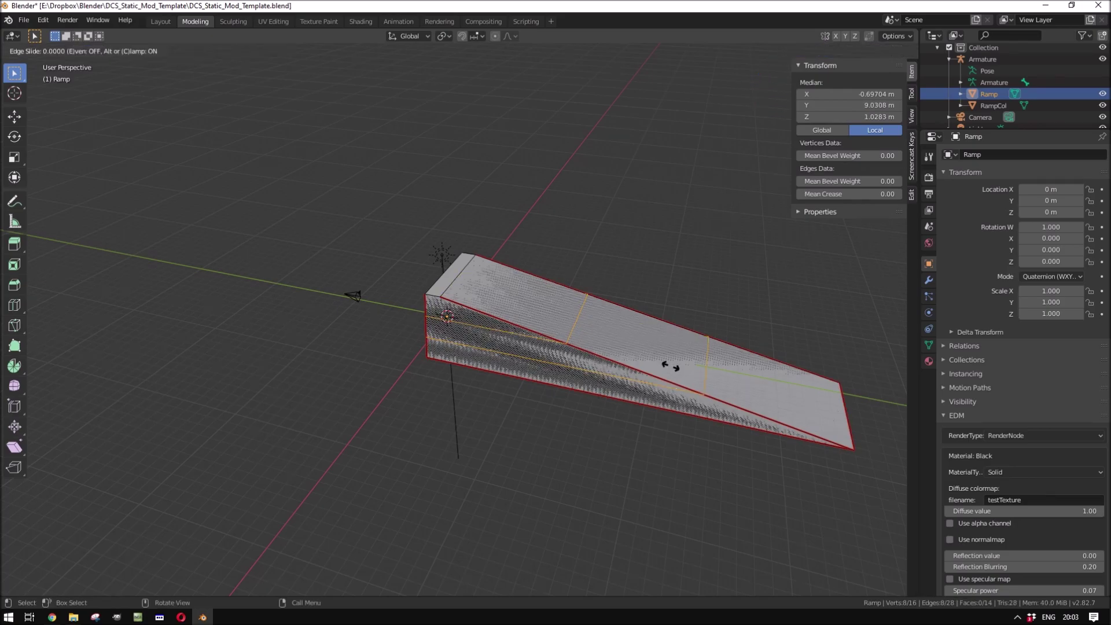
right_click(677, 370)
middle_drag(750, 406, 723, 399)
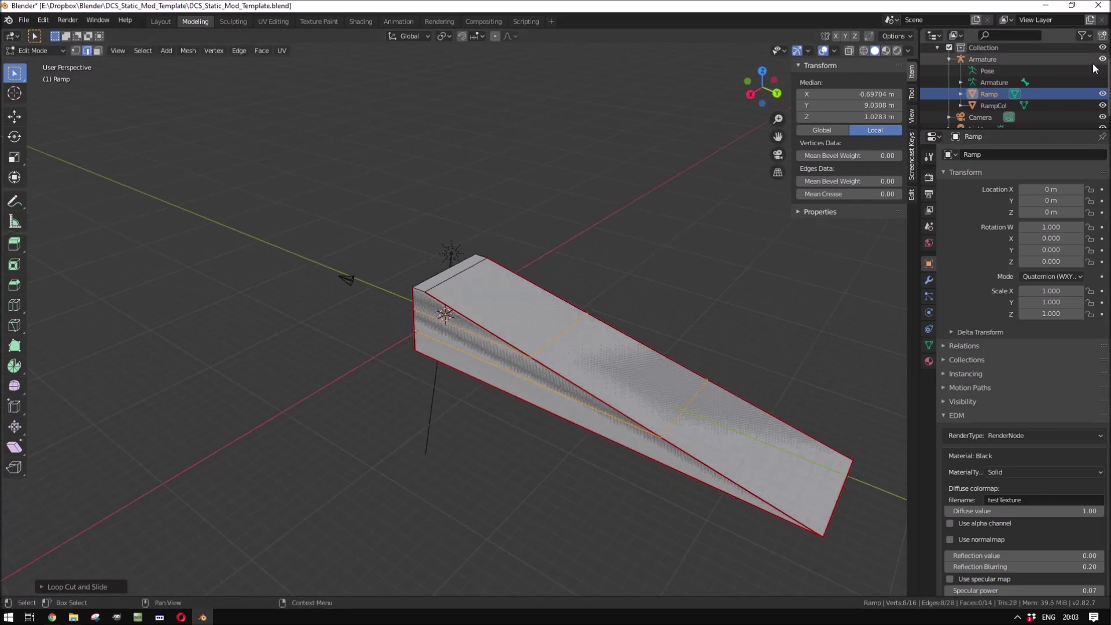
- Hide RampCol and select the middle face on the ramp's top
click(1102, 105)
shift+middle_drag(799, 375, 627, 360)
scroll(627, 360, up, 3)
scroll(636, 385, down, 2)
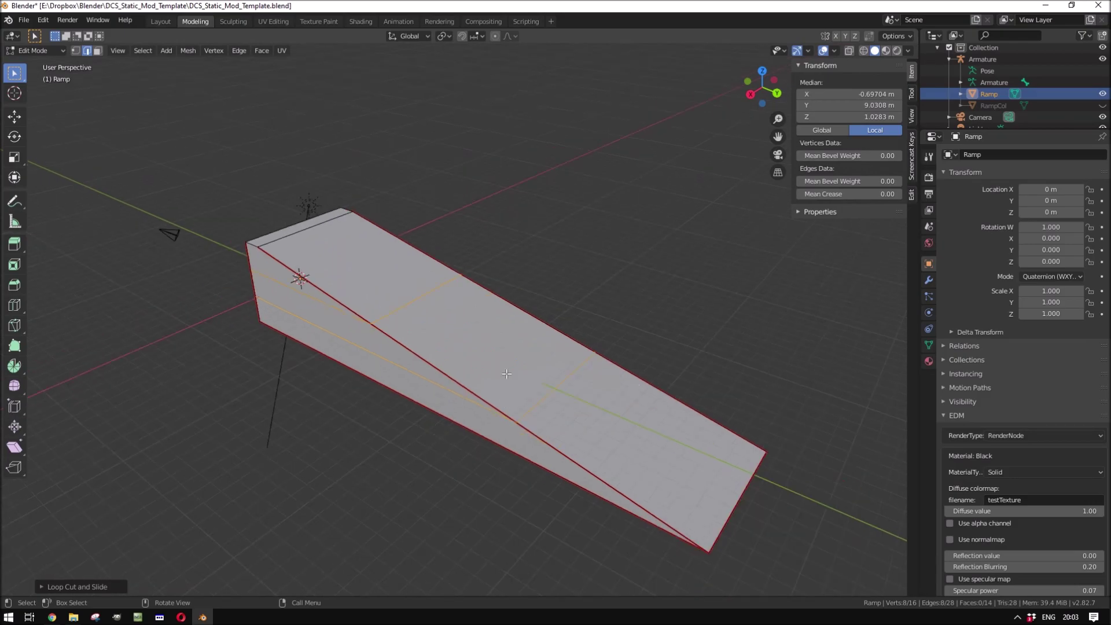
click(98, 51)
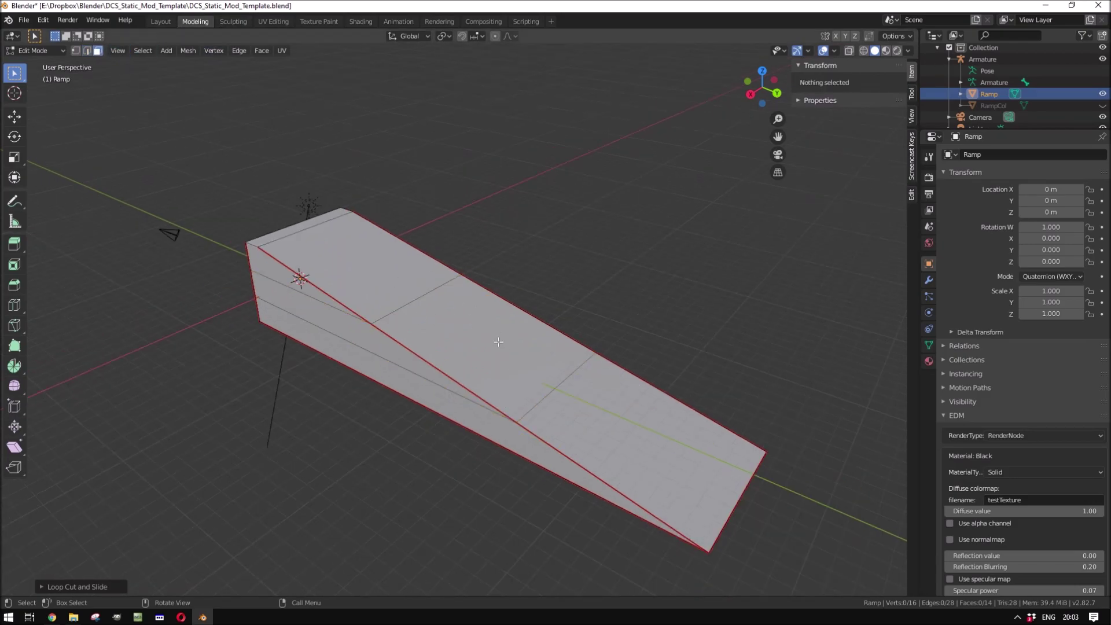
click(512, 359)
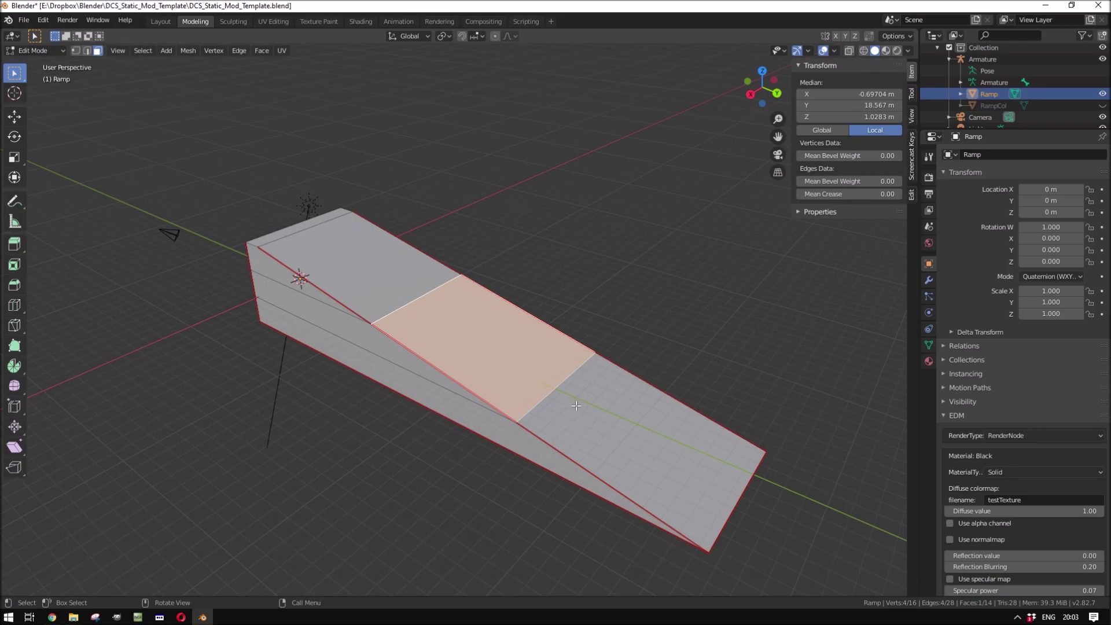
- Extrude the ramp's middle top face upward into a tall block, giving 20 vertices and 18 faces
key(s)
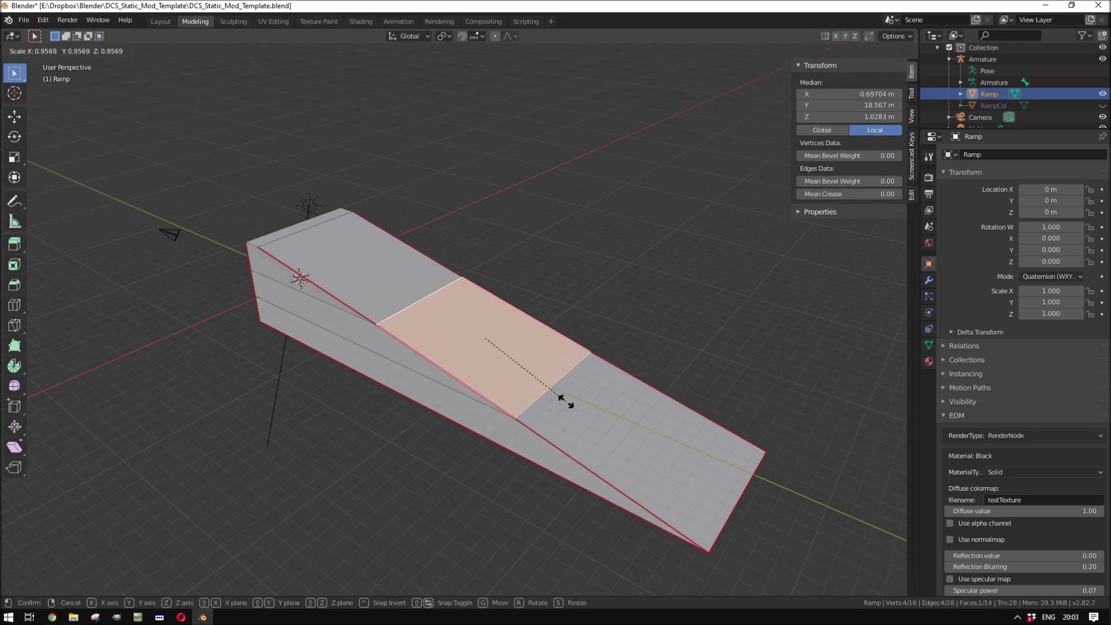
right_click(570, 406)
key(e)
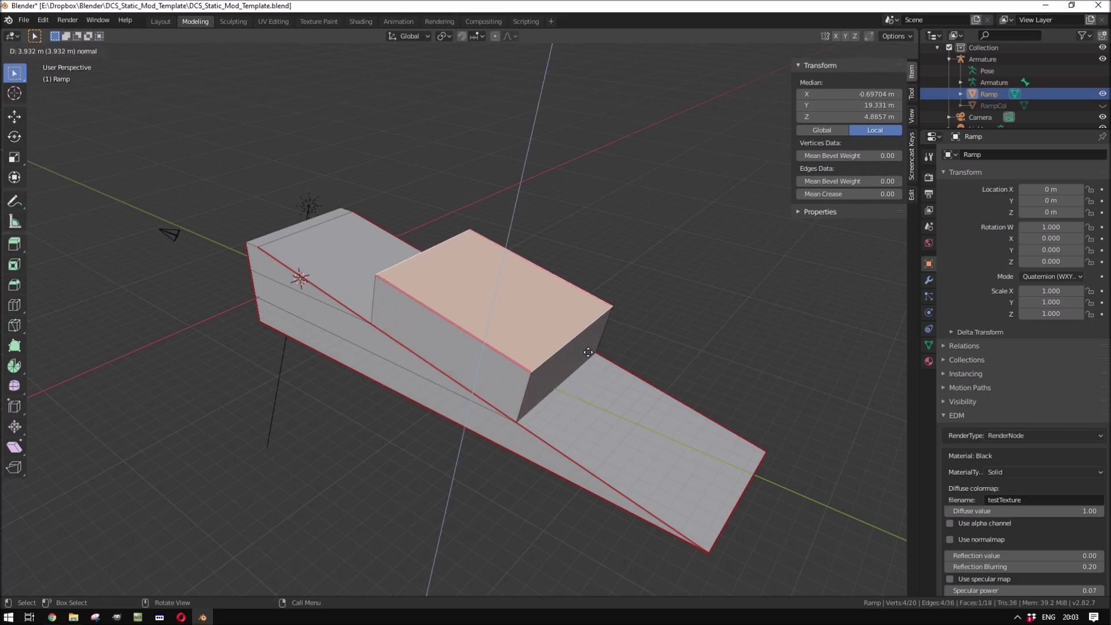
click(598, 311)
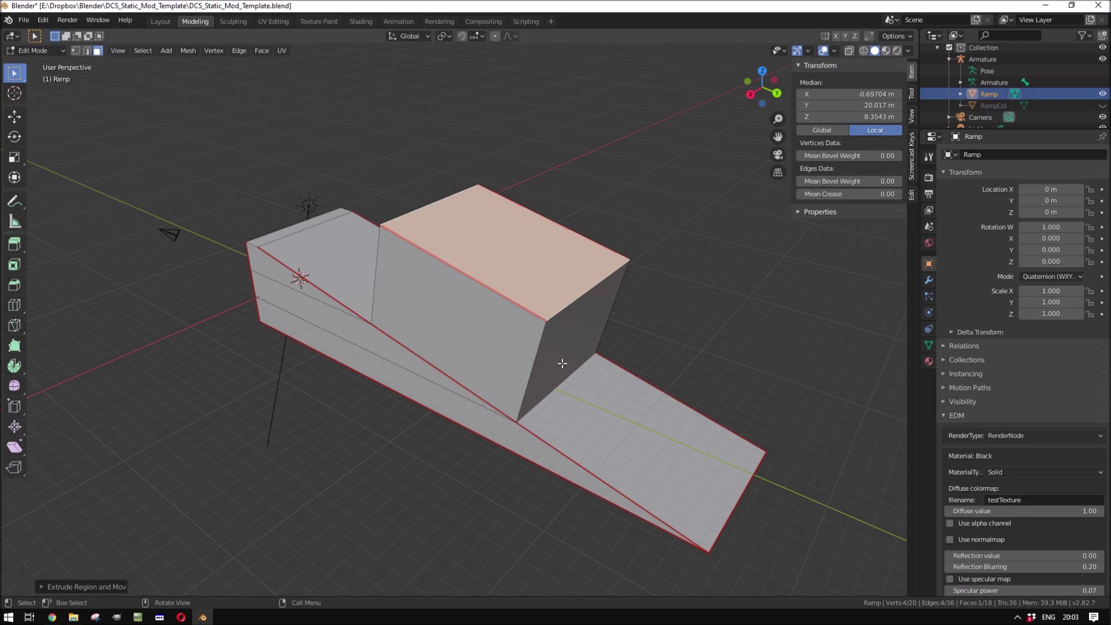
middle_drag(615, 386, 718, 413)
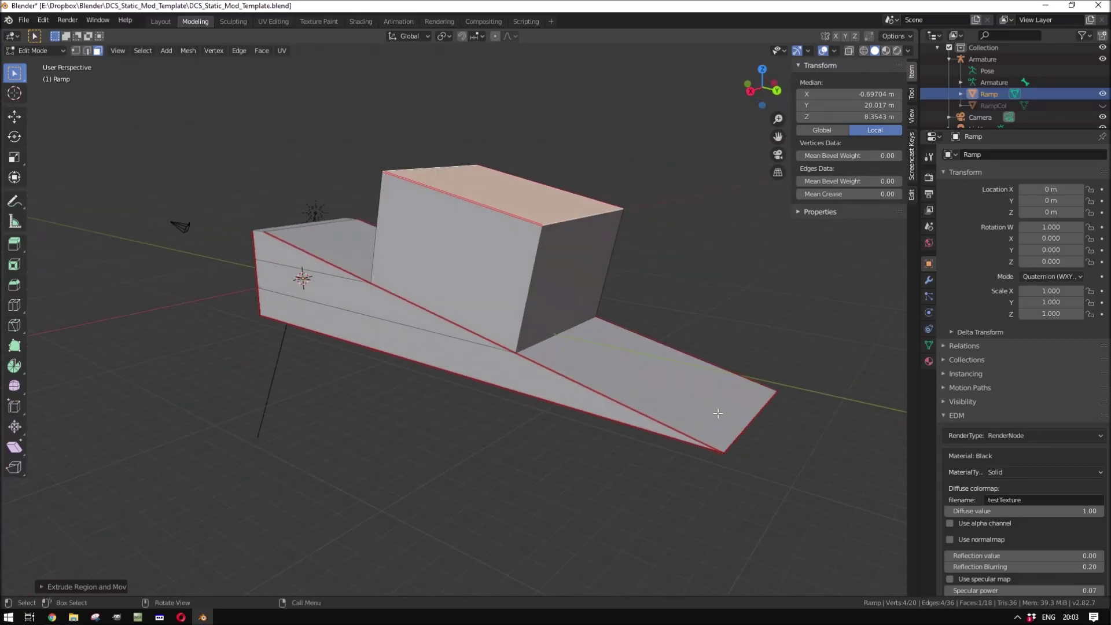
- Save the blend file and export it as DCS_Static_Mod_Template.edm into Shapes, overwriting the existing file
click(32, 23)
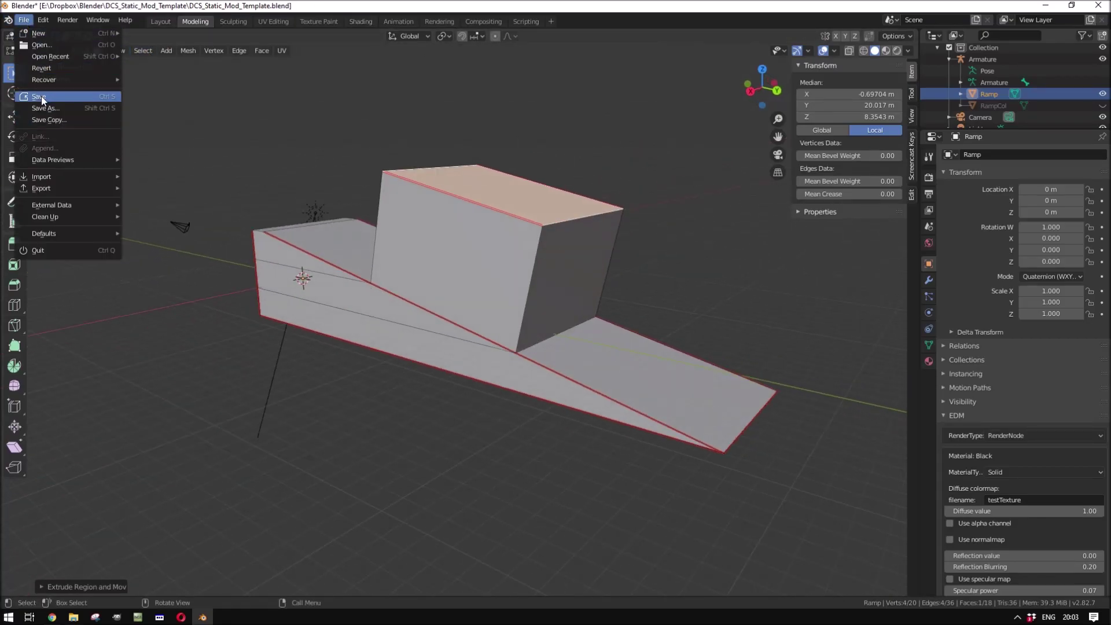
click(40, 96)
click(30, 19)
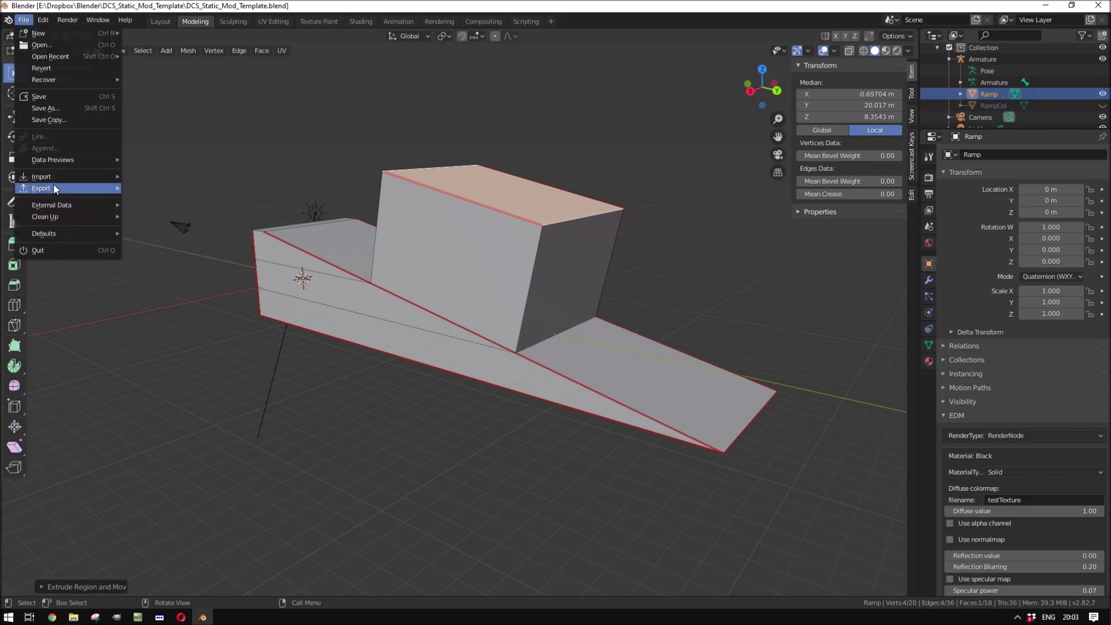
mouse_move(53, 185)
click(167, 304)
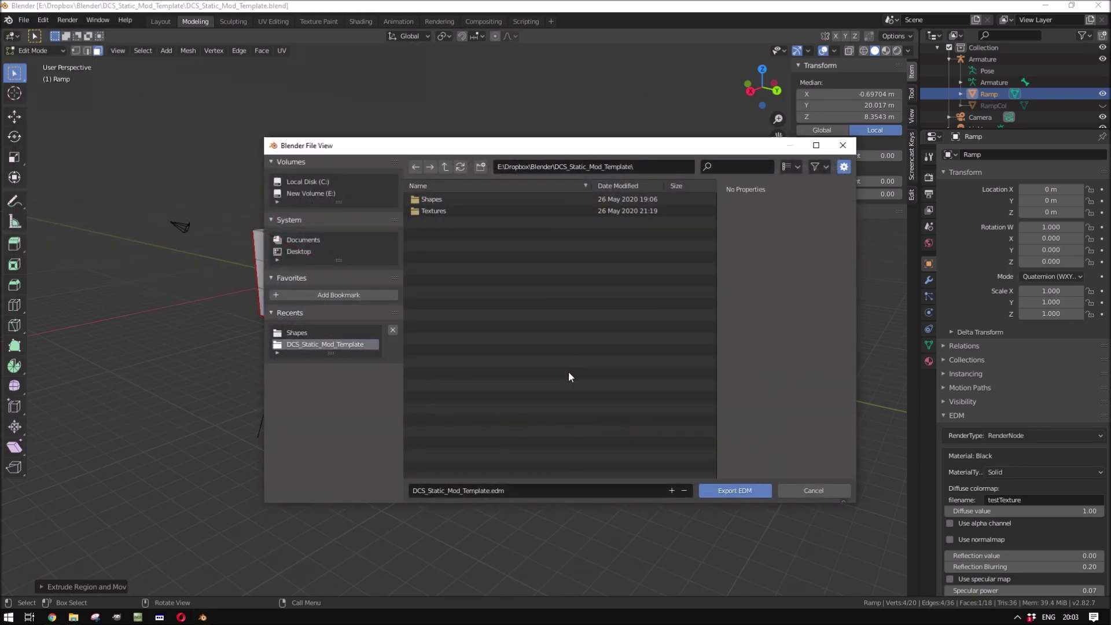
double_click(441, 199)
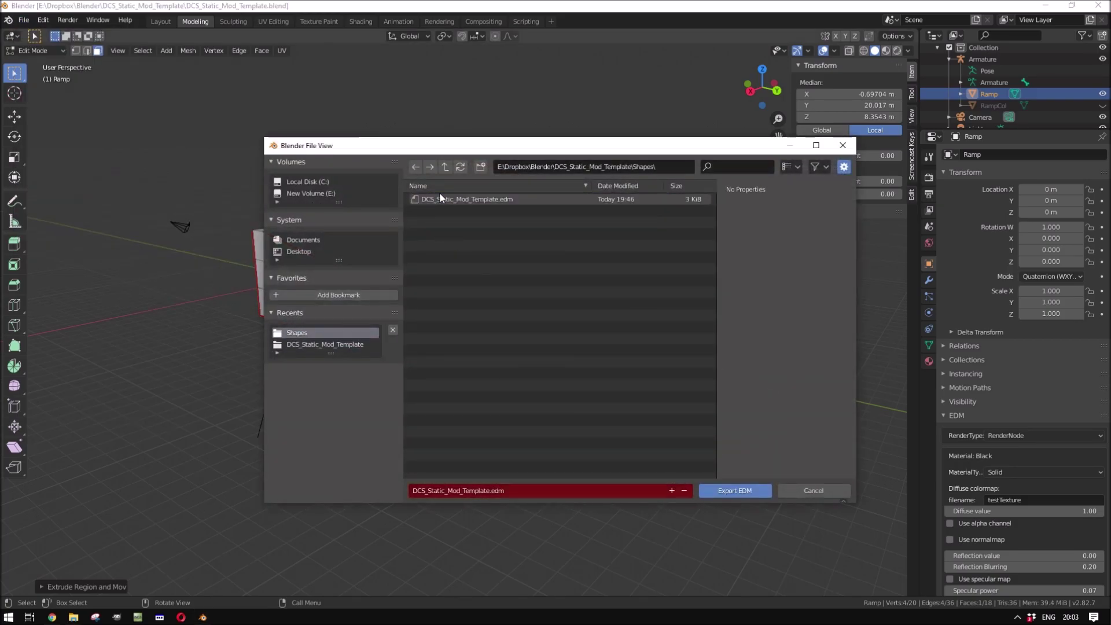
click(477, 199)
click(733, 490)
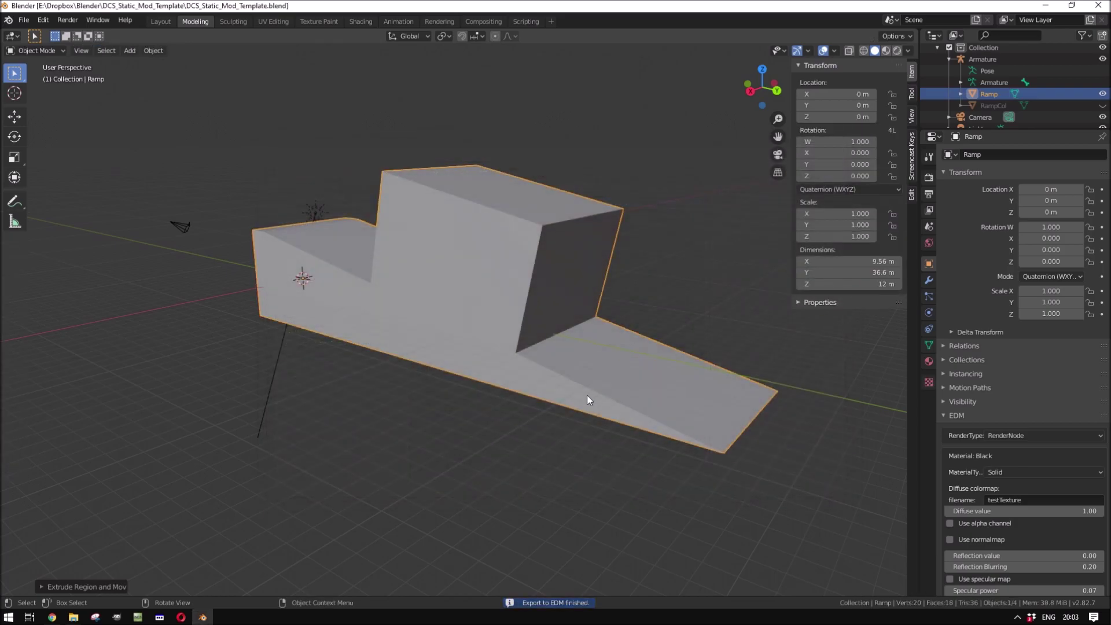
middle_drag(529, 314, 517, 344)
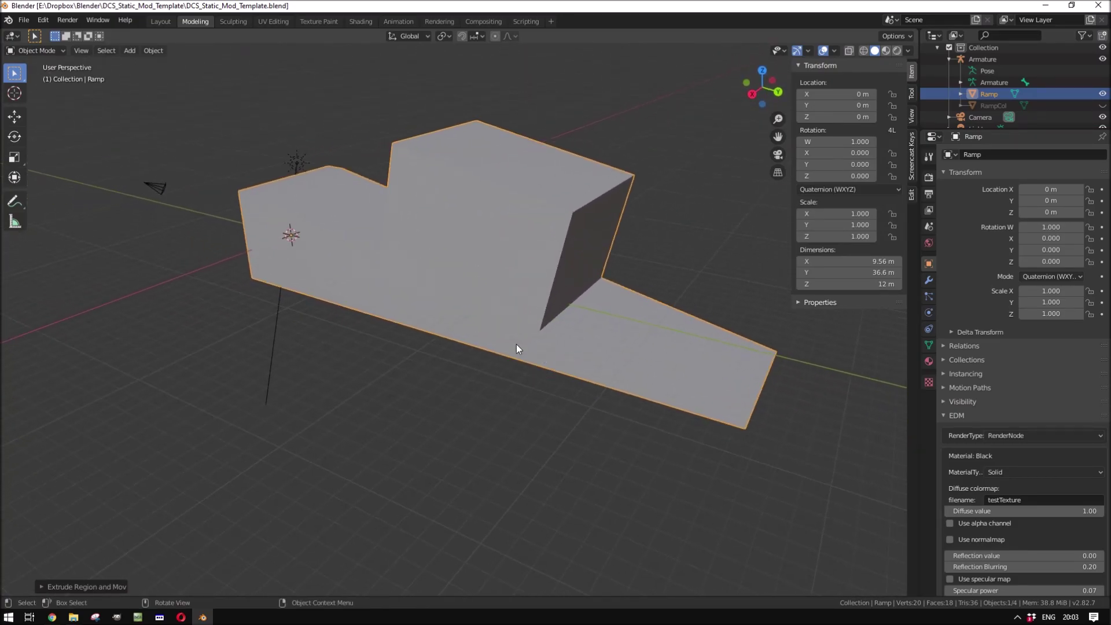
mouse_move(631, 360)
middle_down()
mouse_move(626, 380)
mouse_move(611, 366)
middle_up()
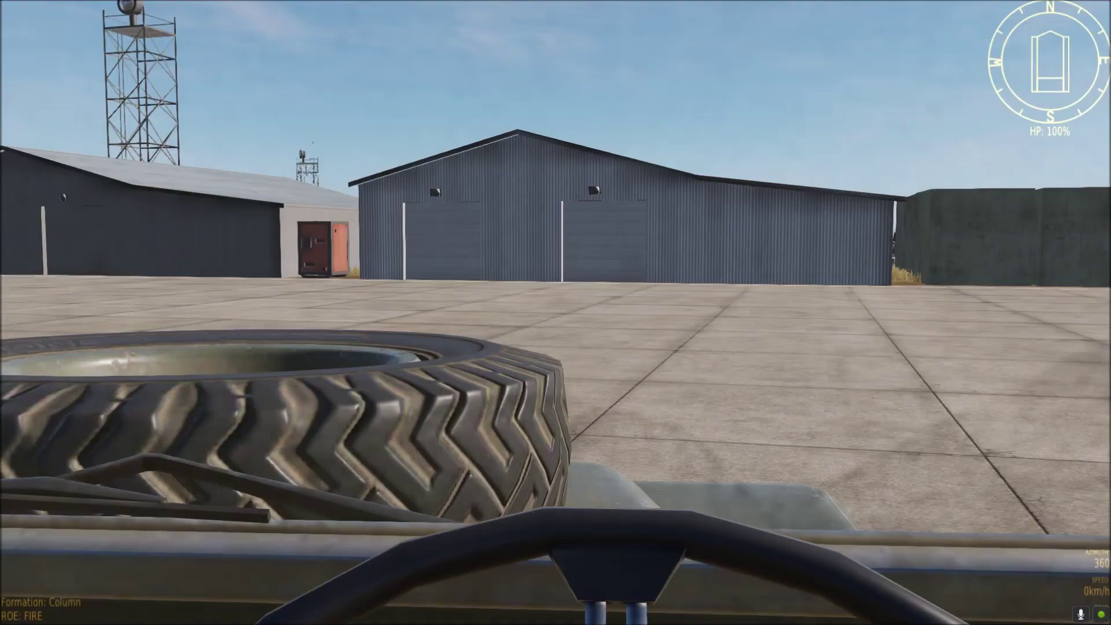
- Accelerate away from the hangars, turn right onto the runway and reach about 119 km/h toward the block
key(w)
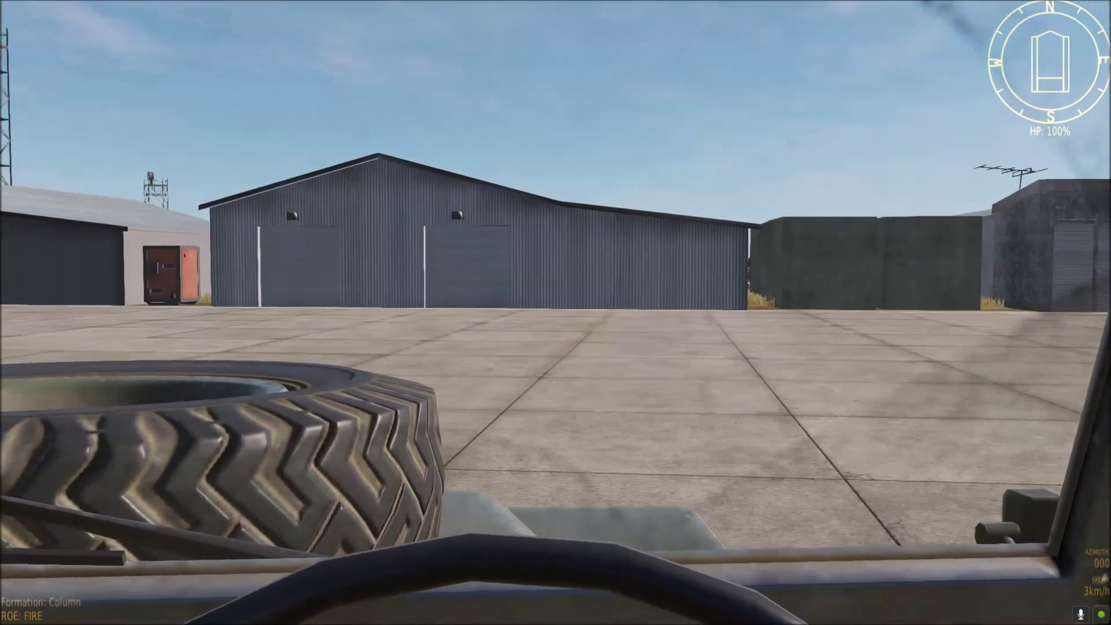
key(d)
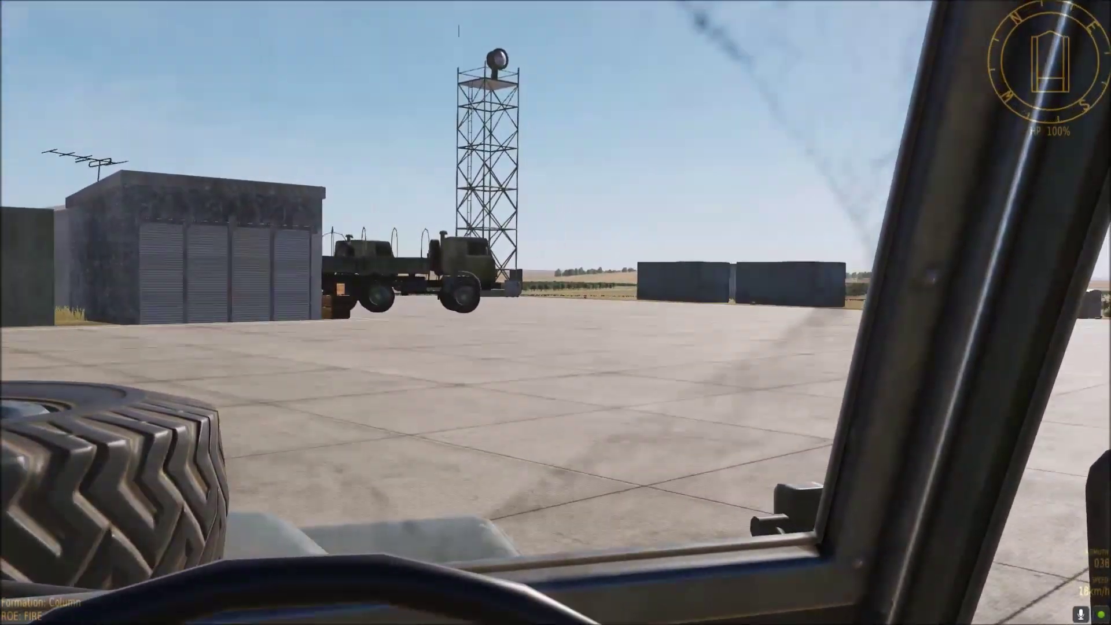
key(d)
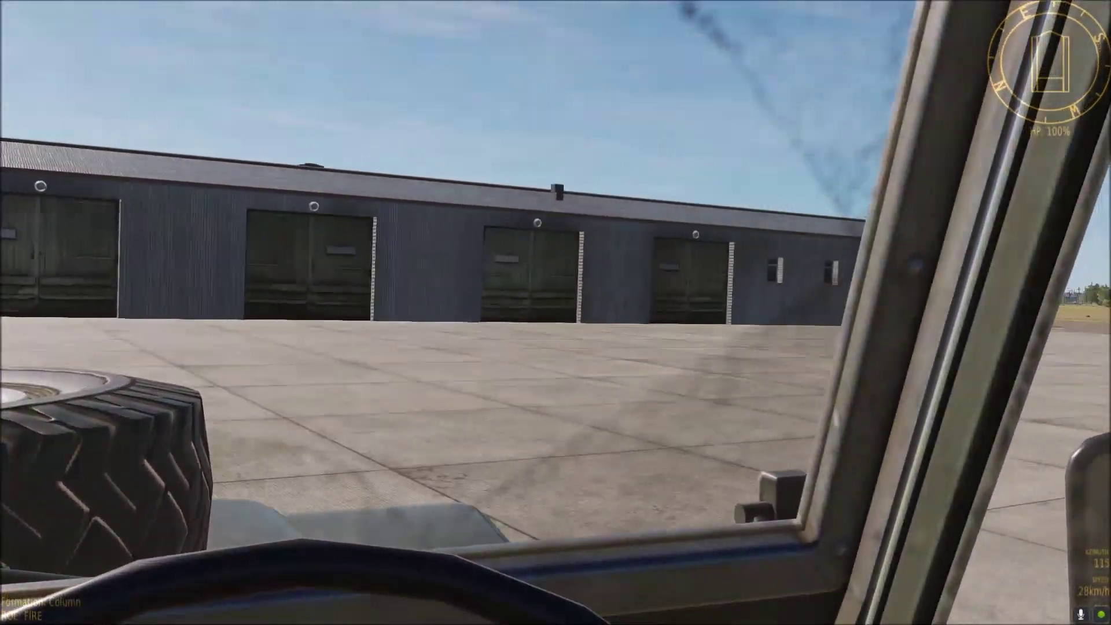
key(d)
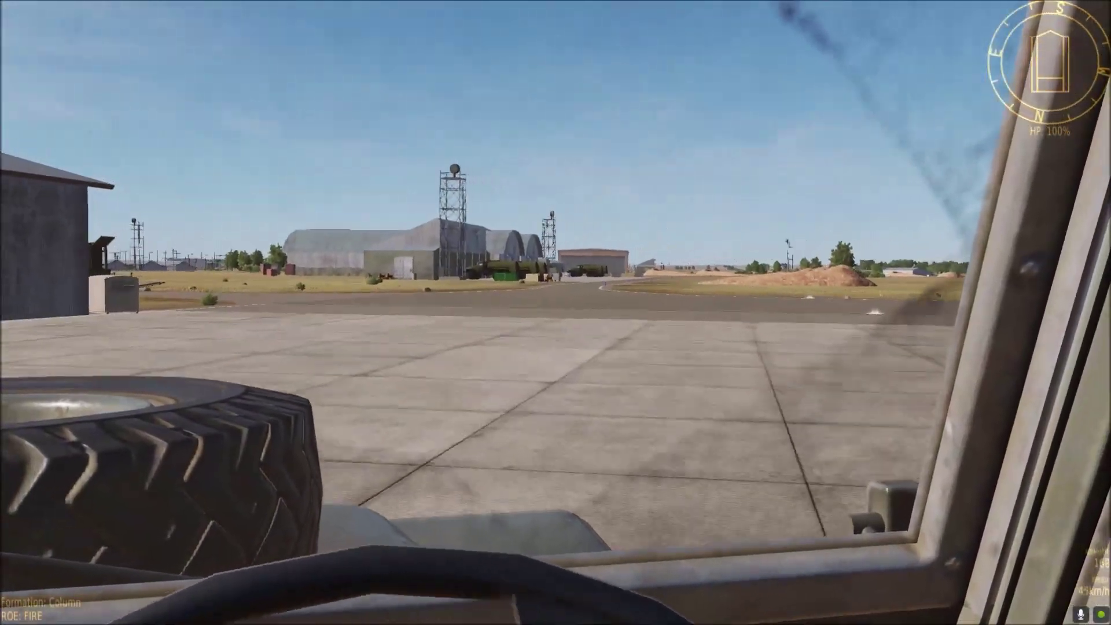
key(d)
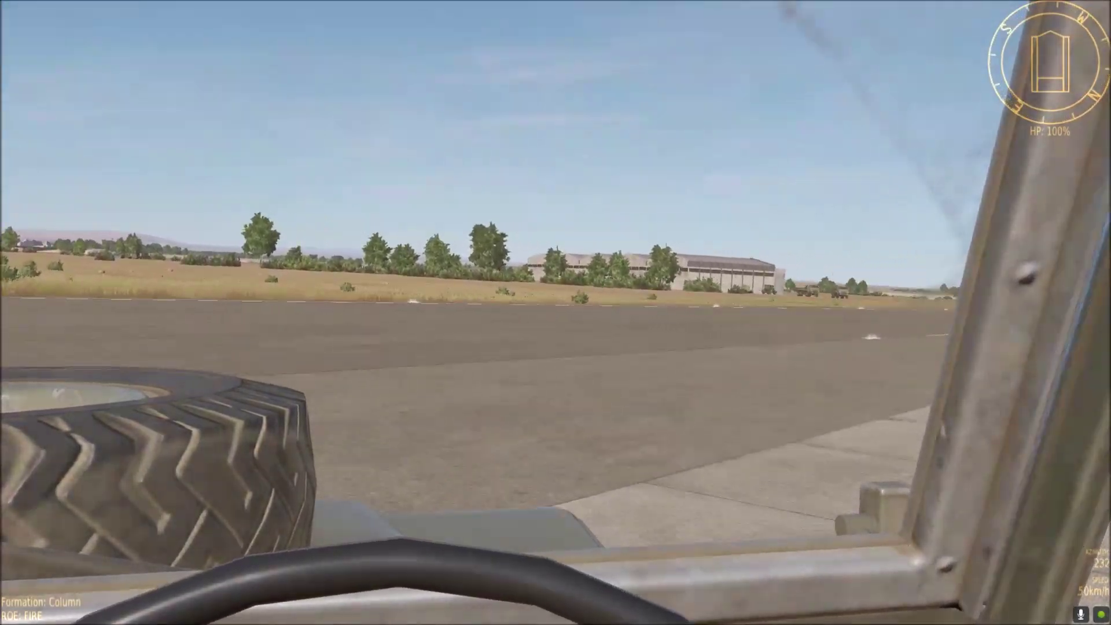
key(d)
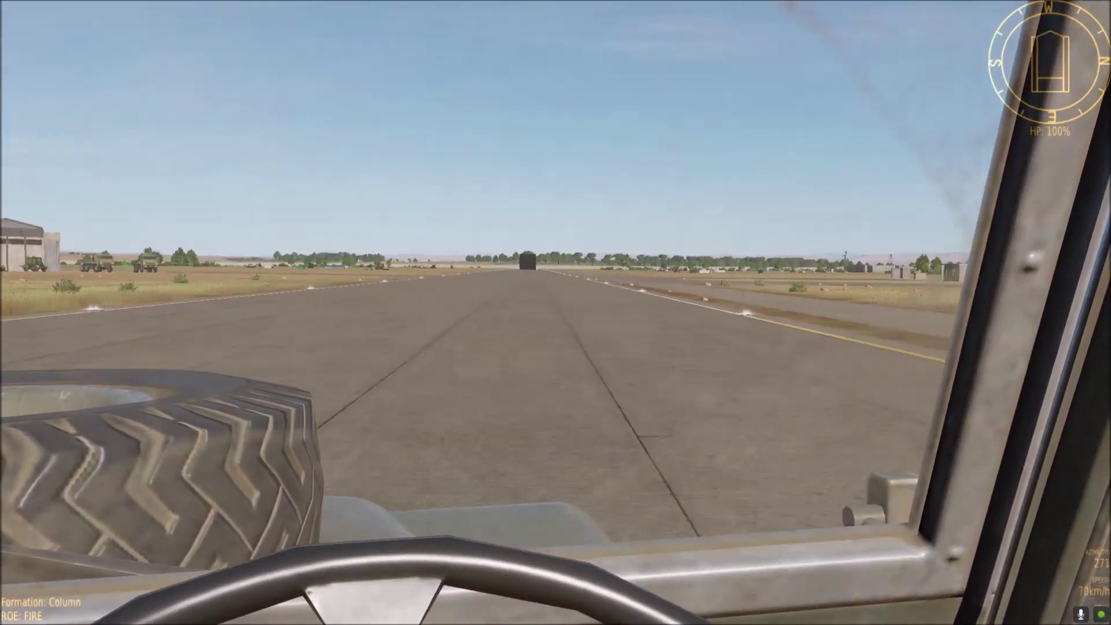
key(d)
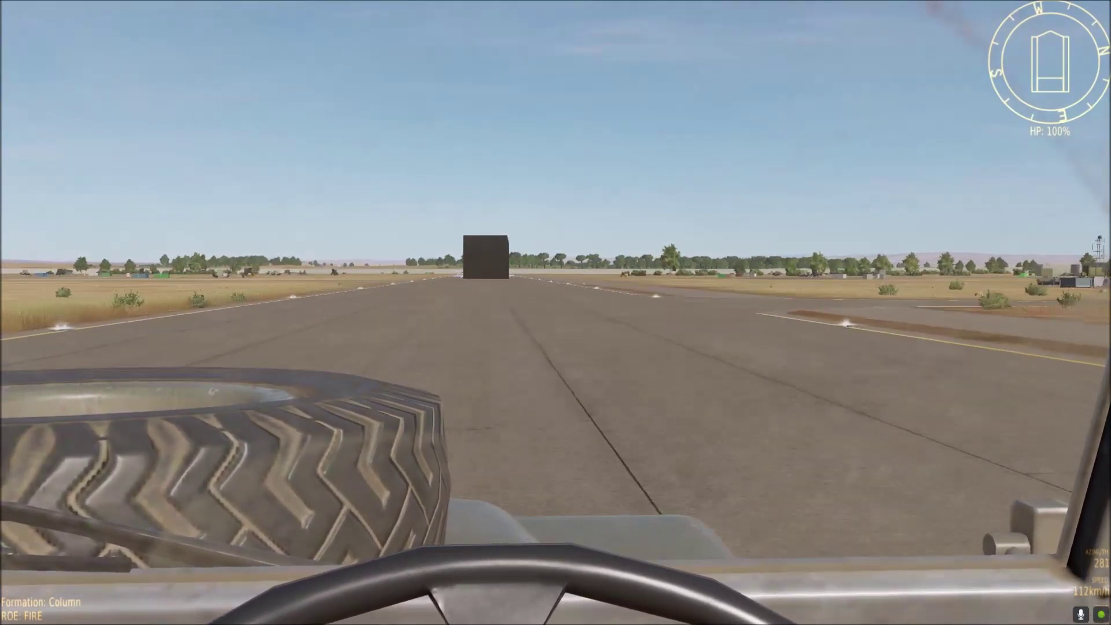
- Drive at full throttle through the dark block and into the parked purple biplanes until airborne
key(w)
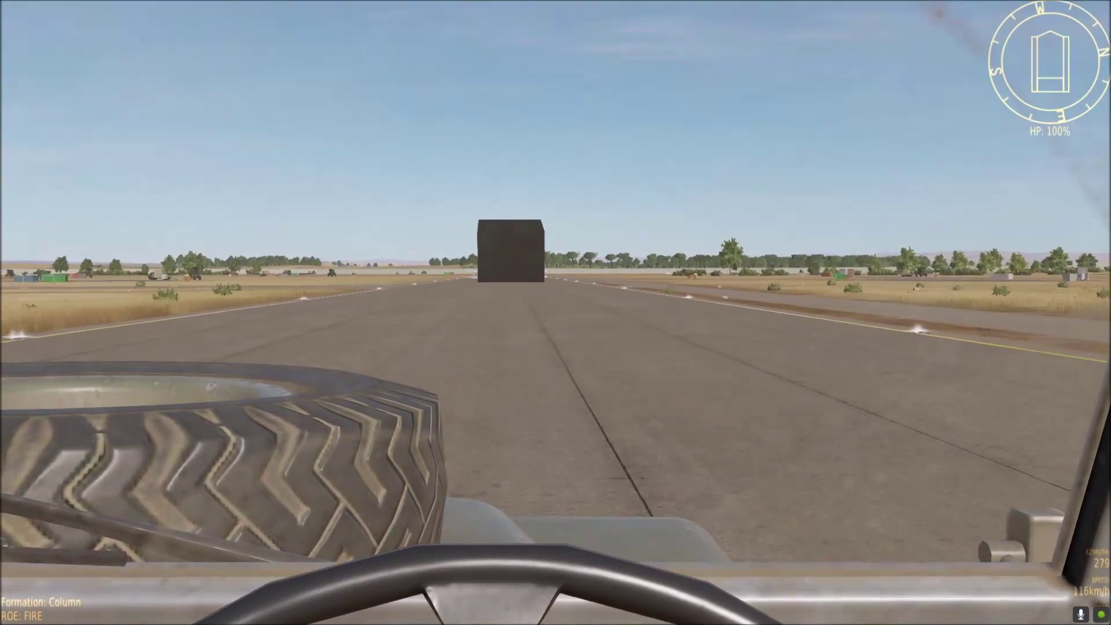
key(w)
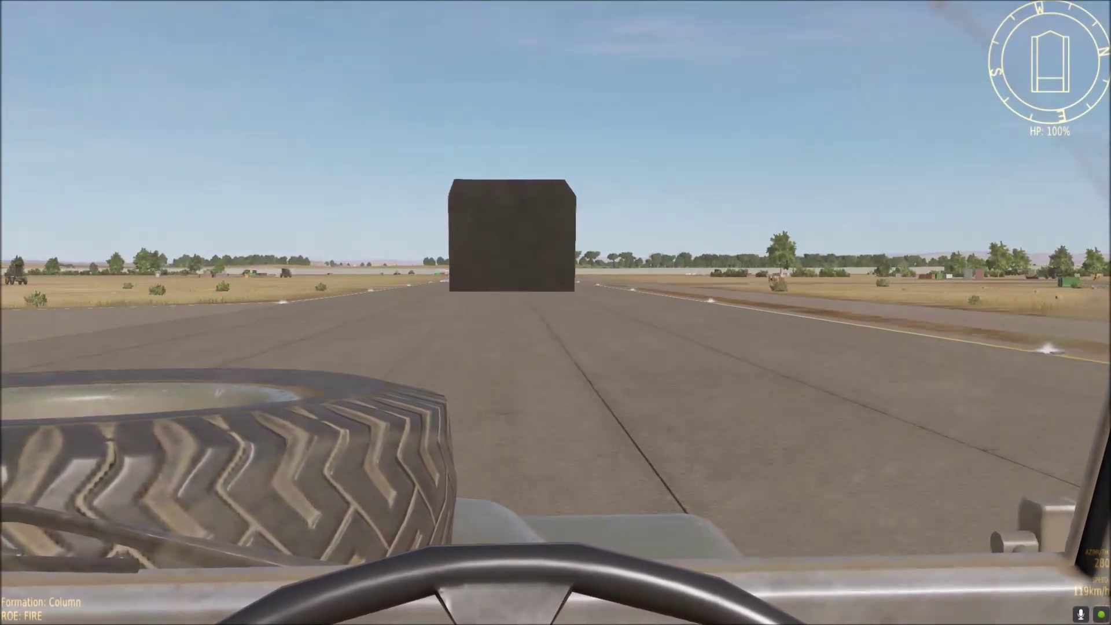
key(w)
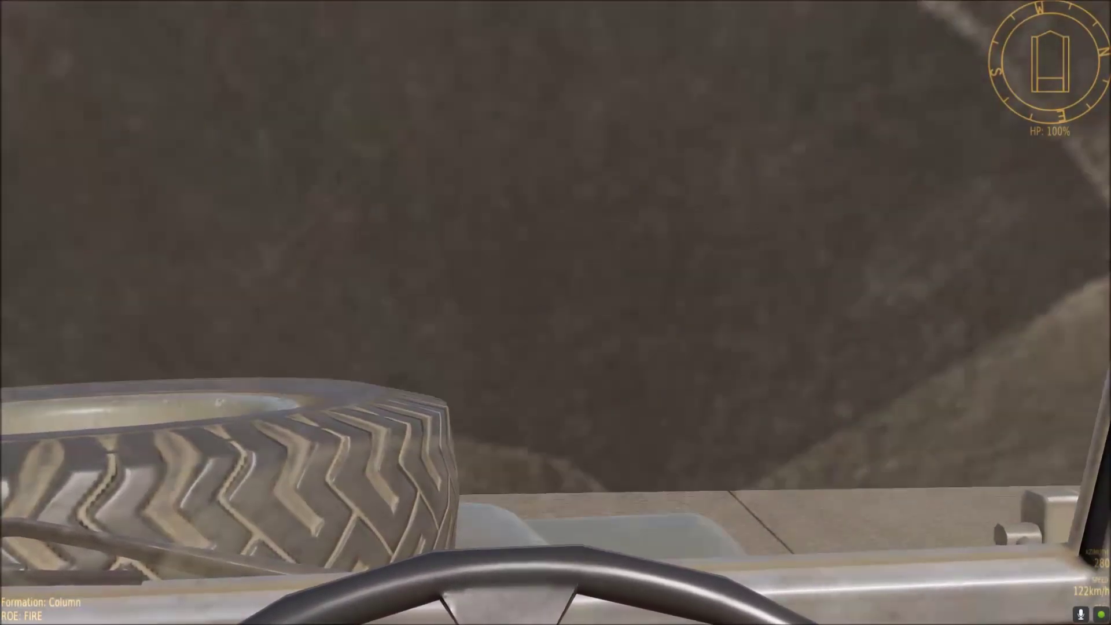
key(w)
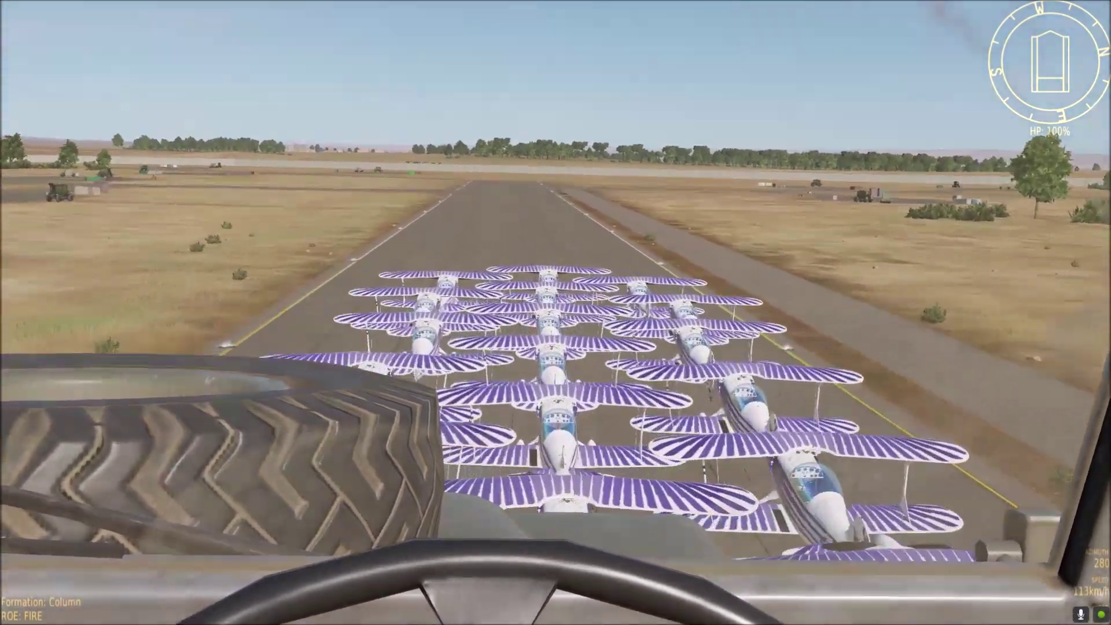
key(w)
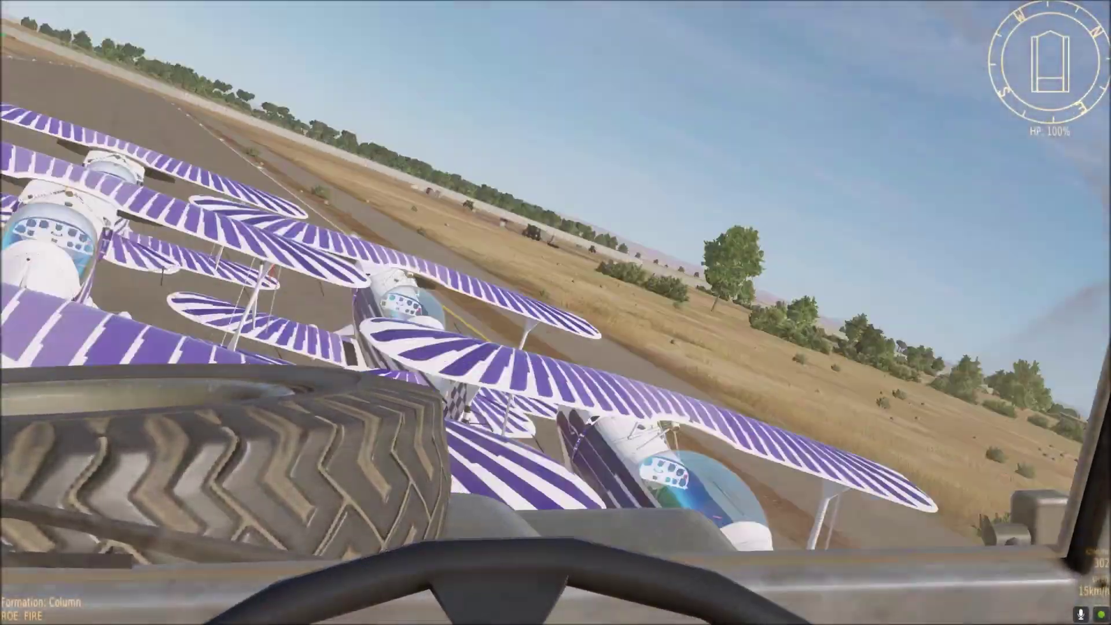